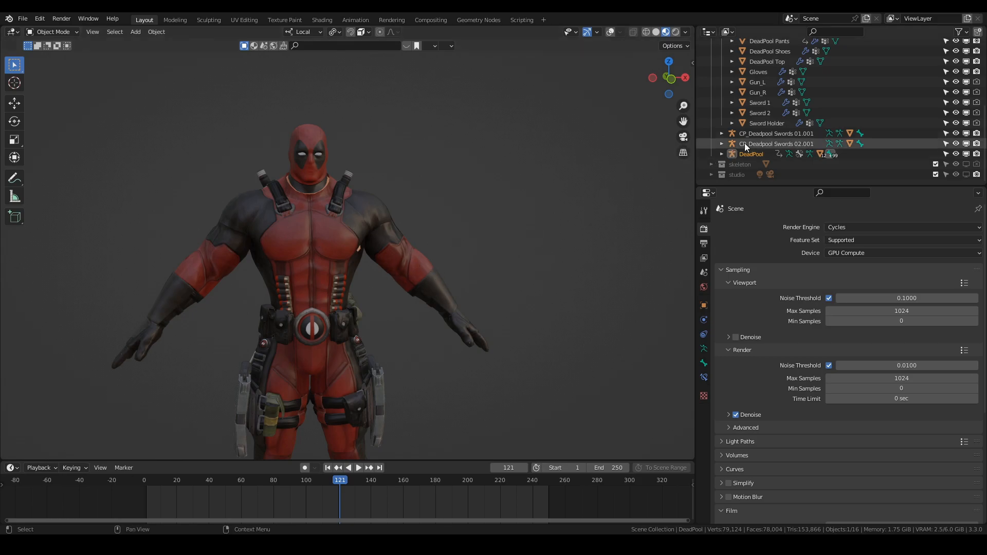
- Disable viewport display for the swords, guns, sword holder and costume meshes, keeping only the Body mesh shown
left_click_drag(967, 144, 966, 82)
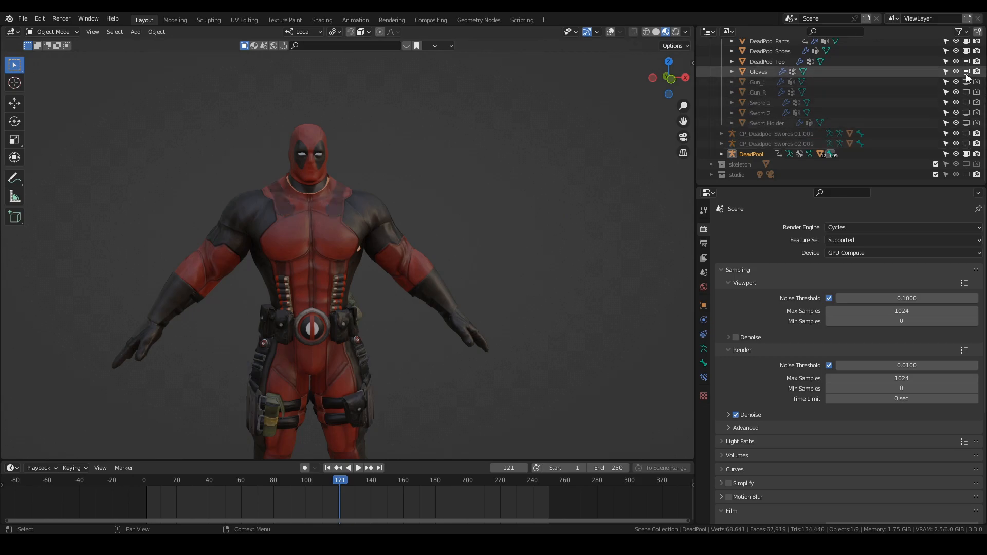
scroll(876, 99, "up", 8)
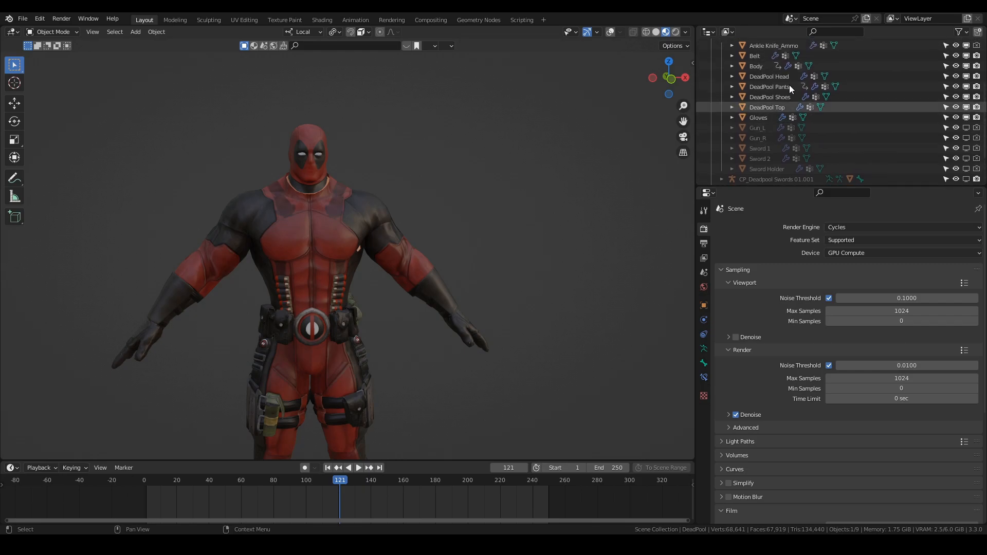
left_click_drag(966, 78, 967, 154)
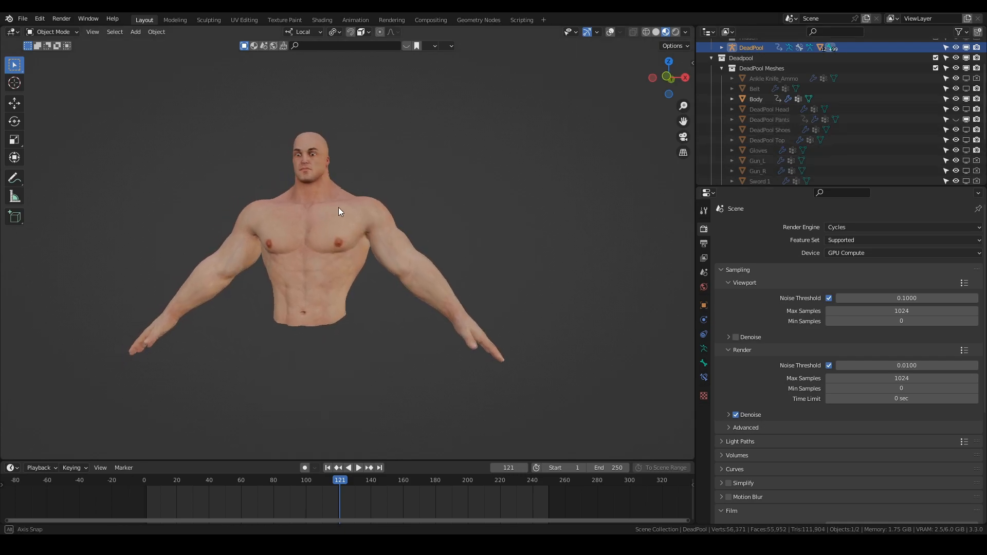
- Turn on the viewport overlays and hide the DeadPool rig in the viewport
scroll(334, 204, "up", 5)
middle_click_drag(327, 182, 387, 264)
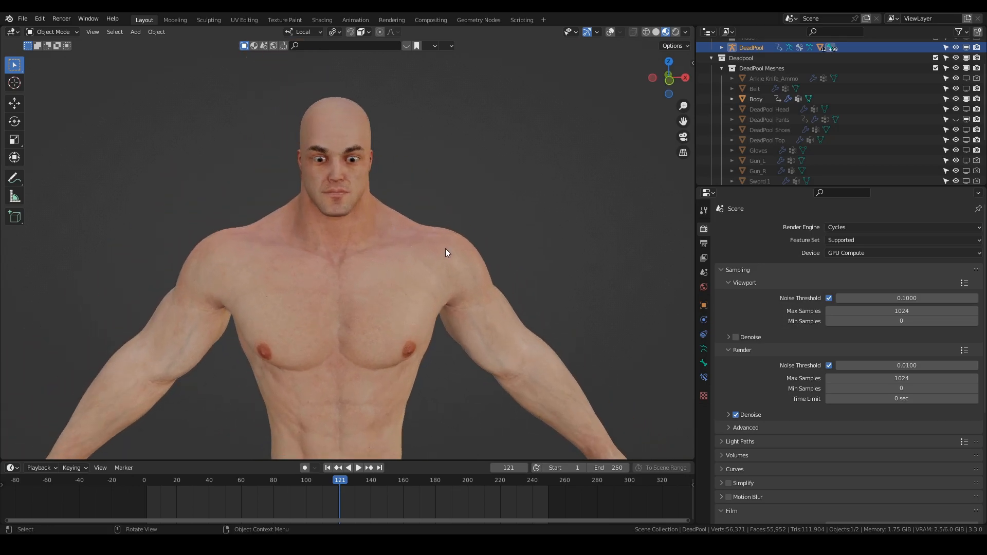
scroll(445, 249, "down", 3)
left_click(610, 32)
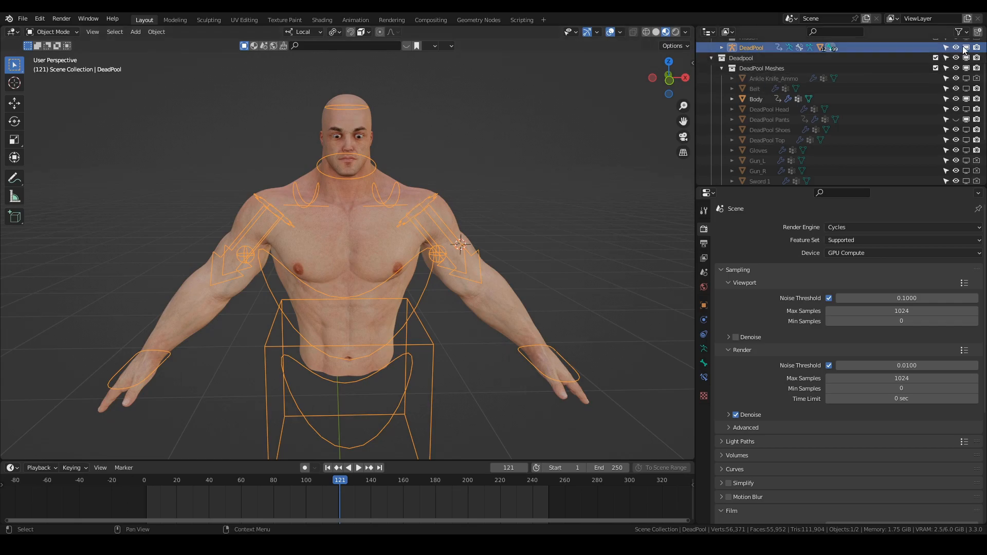
key("Delete")
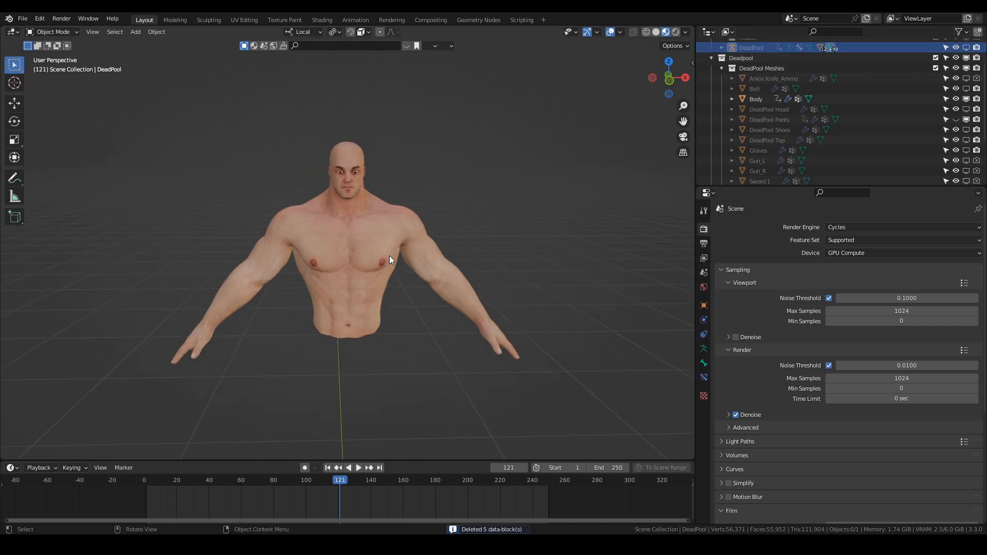
- Add a cylinder mesh and switch the viewport to solid shading
key("shift+a")
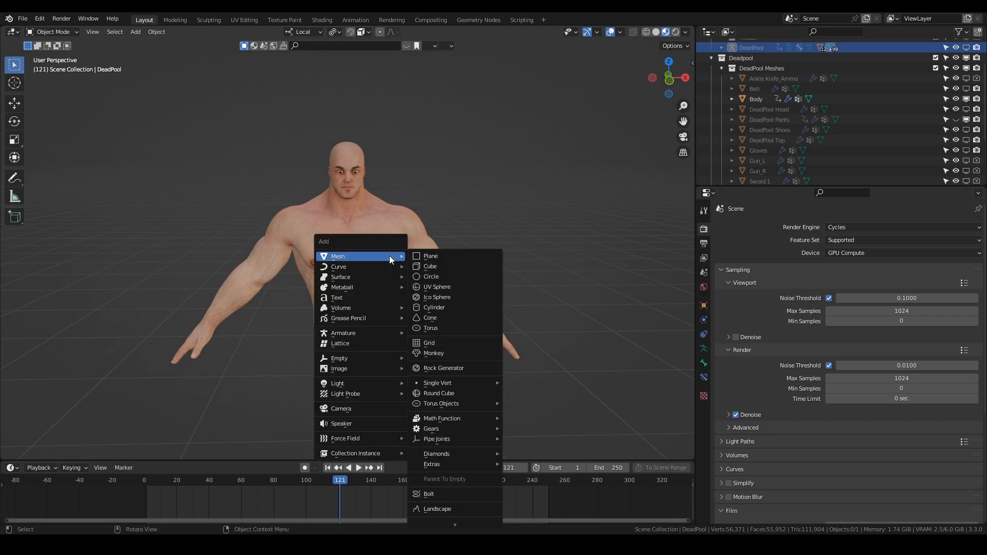
left_click(446, 305)
scroll(445, 305, "down", 2)
scroll(445, 306, "down", 2)
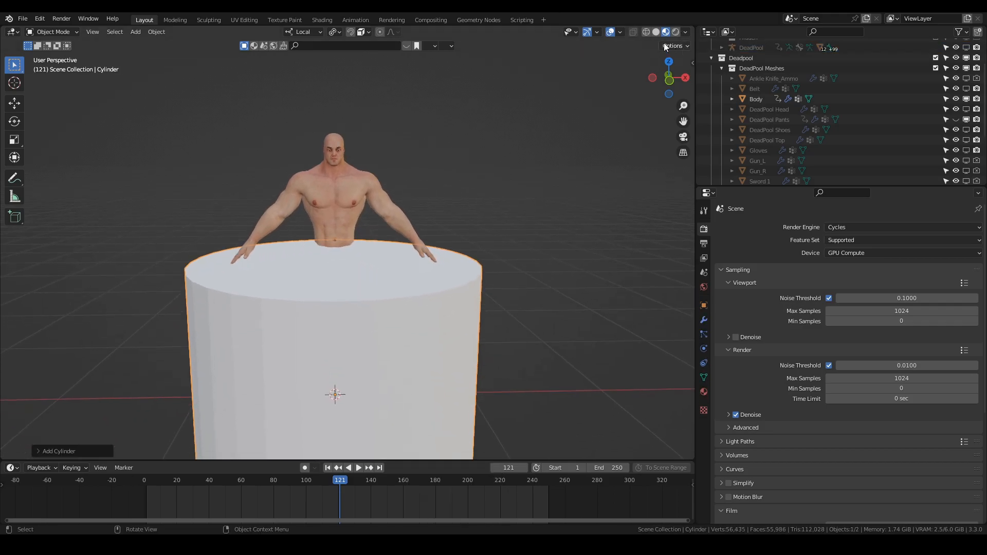
left_click(656, 32)
- Scale the cylinder down into a thin rod on every axis except Z, using the Local transform orientation
key("s")
key("shift+z")
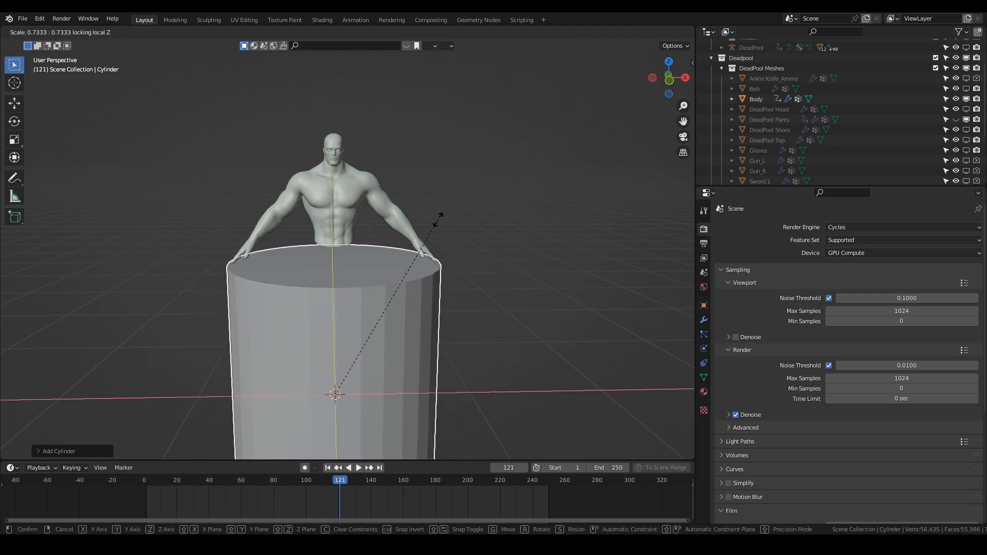
left_click(340, 380)
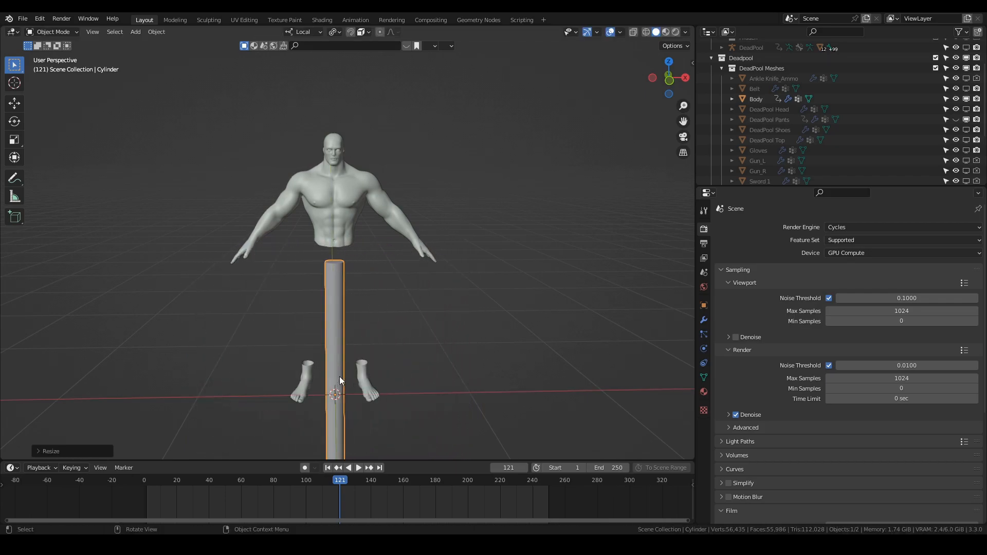
key("comma")
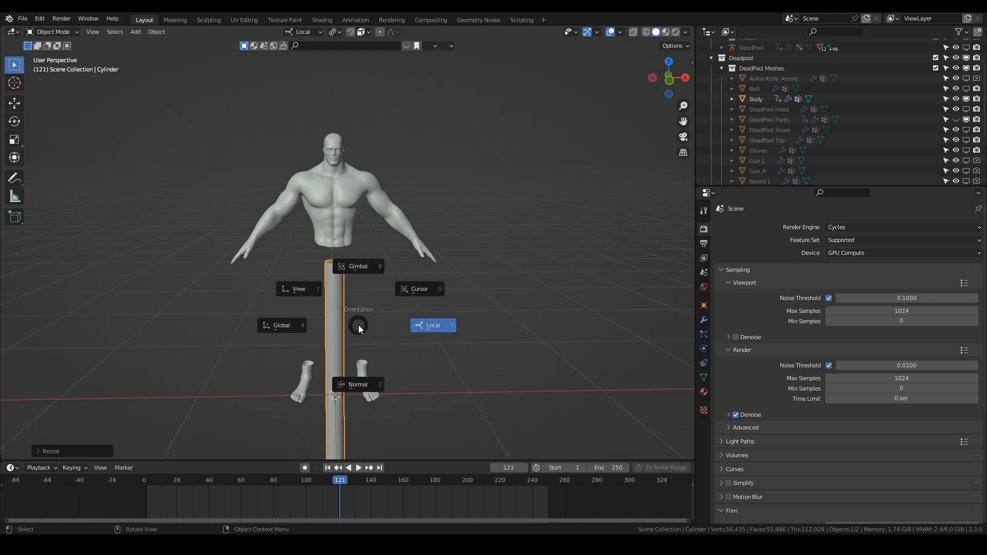
left_click(434, 325)
key("s")
key("shift+z")
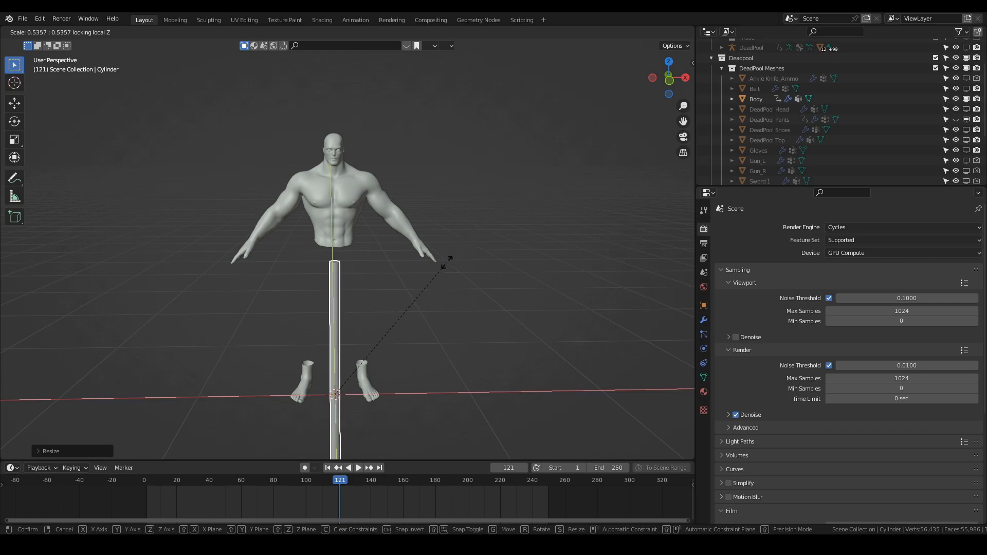
left_click(408, 294)
- Rotate the cylinder 90 degrees in side view and position it front to back through the character's right upper abdomen
key("r")
key("KP_3")
type("90")
key("Return")
key("g")
left_click(425, 81)
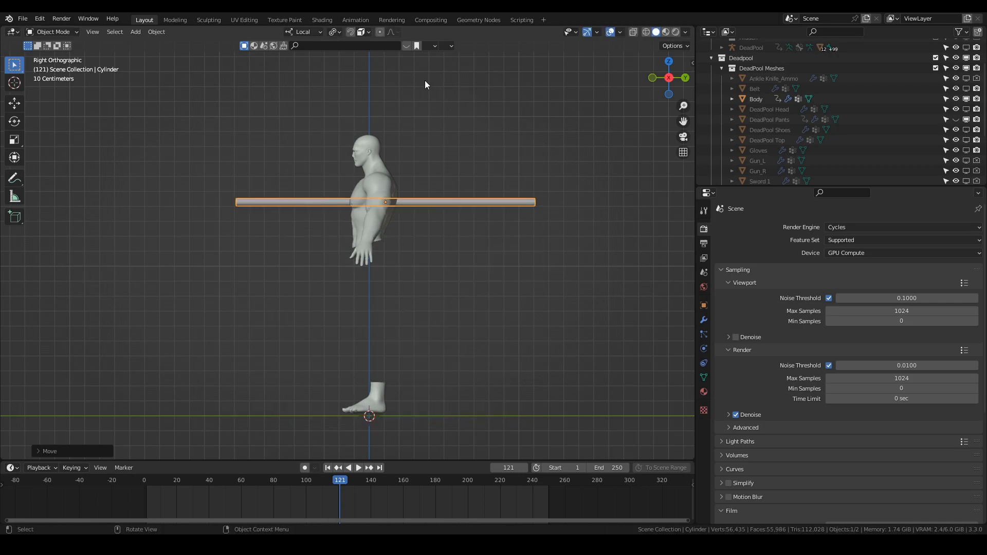
key("KP_1")
key("g")
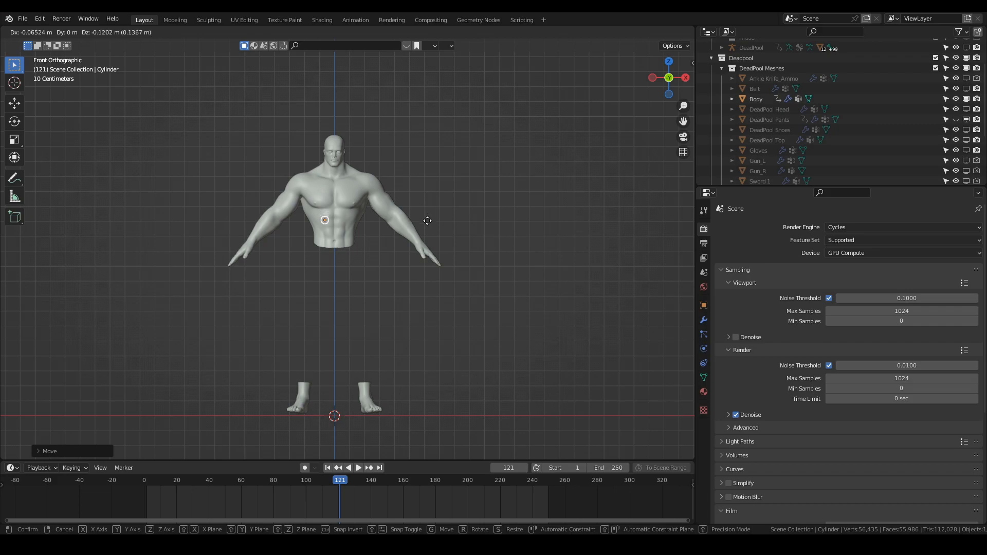
left_click(417, 216)
- Shorten the cylinder along its length so that it extends only slightly beyond the torso at both ends
middle_click_drag(459, 195, 364, 212)
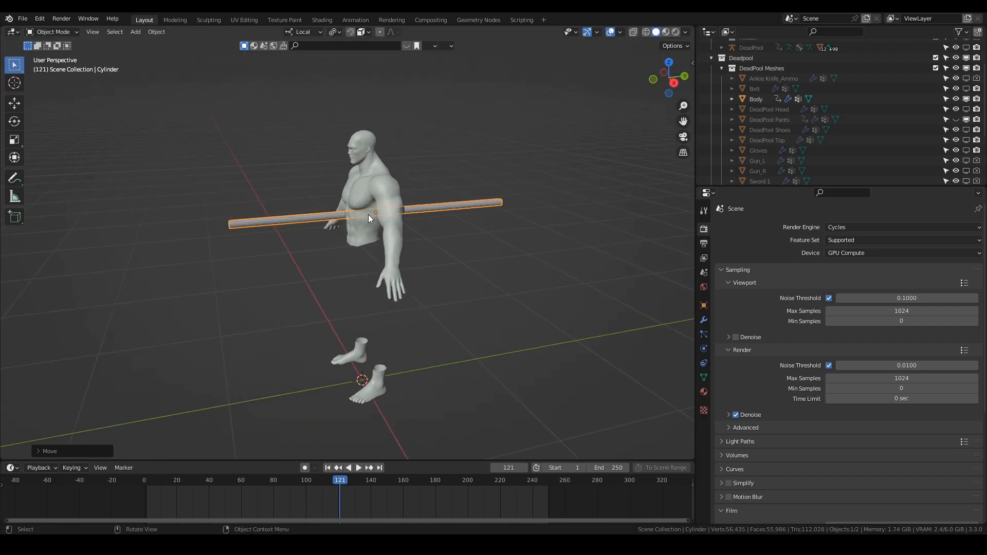
key("s")
key("y")
key("y")
key("y")
key("y")
left_click(411, 178)
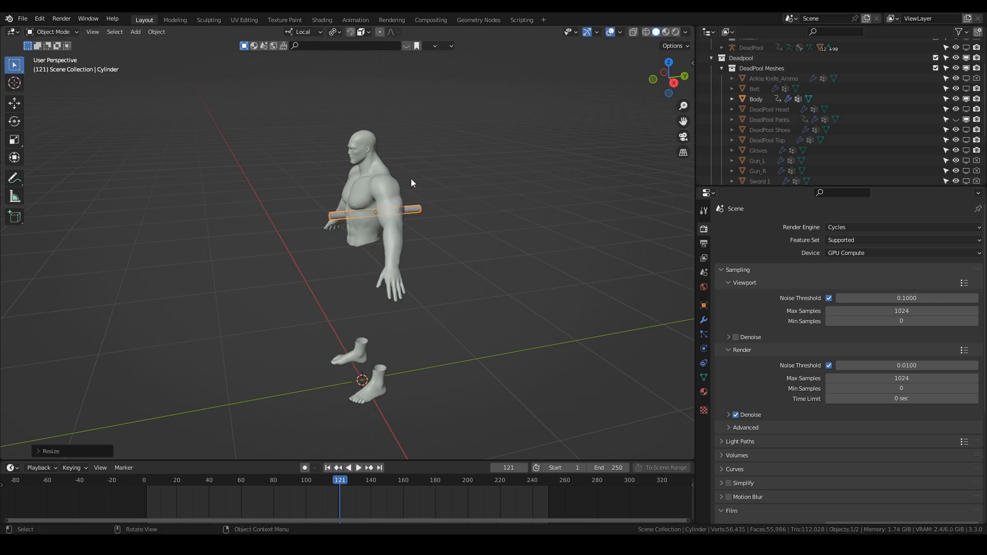
- Apply the cylinder's object transform and move it about 0.06 m forward along the Y axis
key("ctrl+a")
left_click(385, 200)
key("n")
key("g")
key("y")
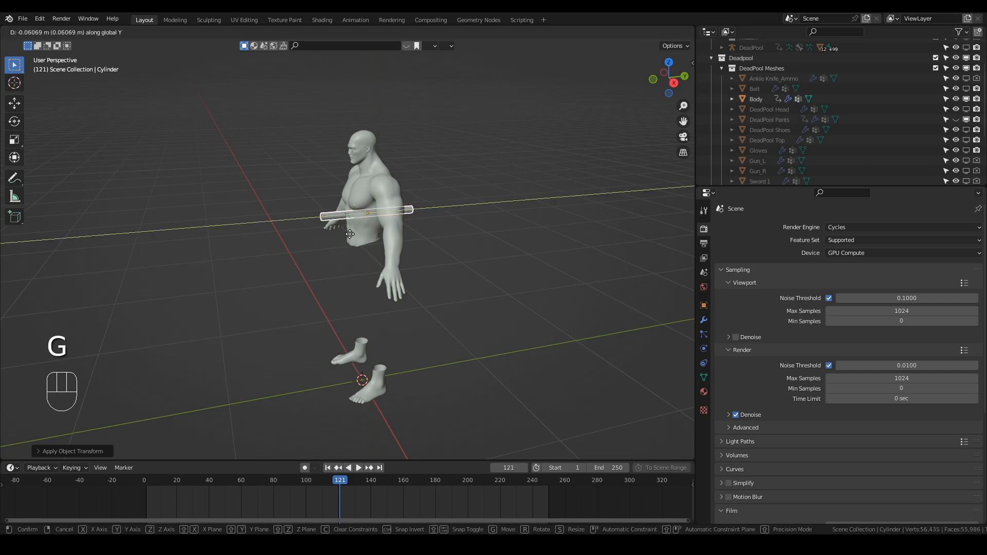
left_click(350, 235)
- Add 35 evenly spaced loop cuts along the cylinder's length in Edit Mode, then return to Object Mode
middle_click_drag(355, 255, 424, 256)
scroll(433, 235, "up", 3)
middle_click_drag(371, 230, 338, 208)
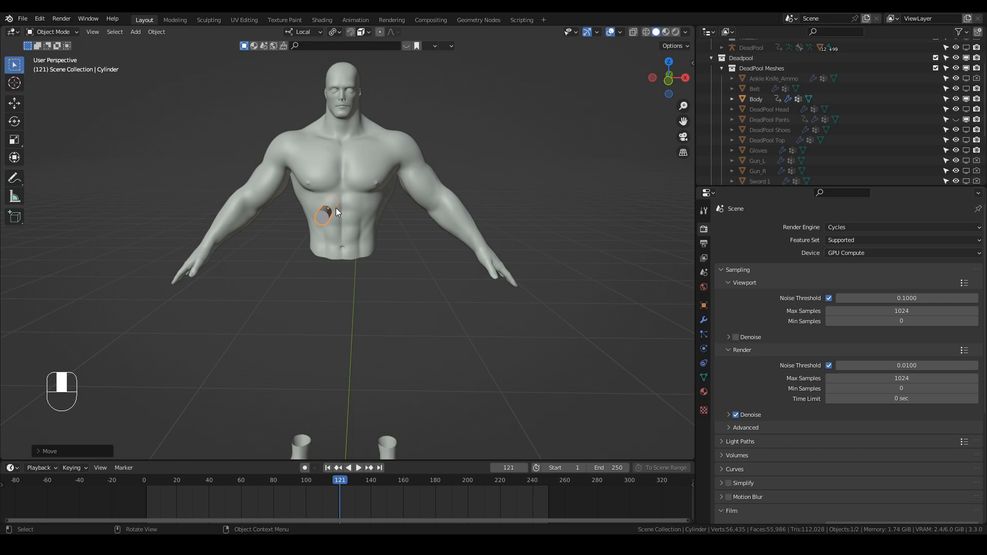
middle_click_drag(341, 205, 315, 216)
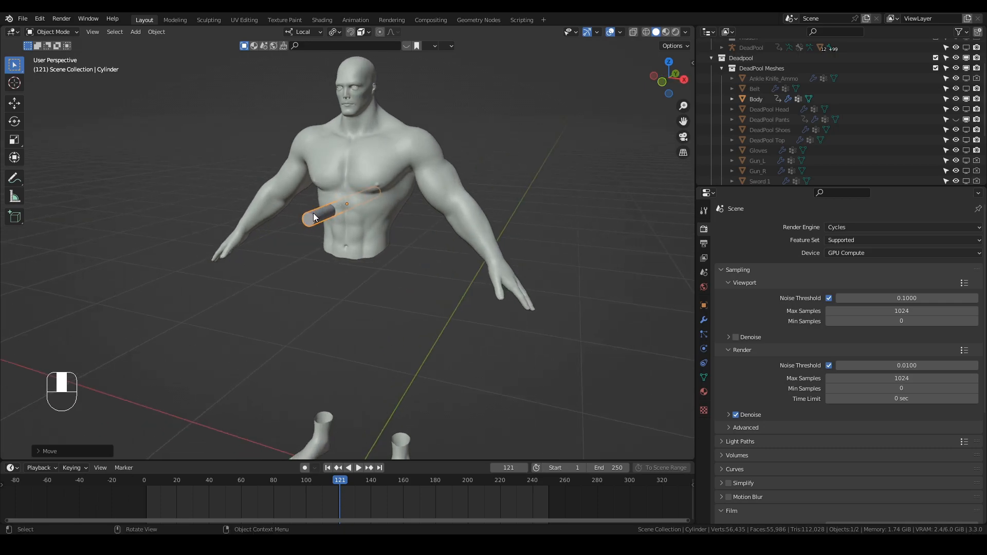
key("Tab")
key("ctrl+r")
scroll(322, 215, "up", 5)
scroll(322, 214, "up", 20)
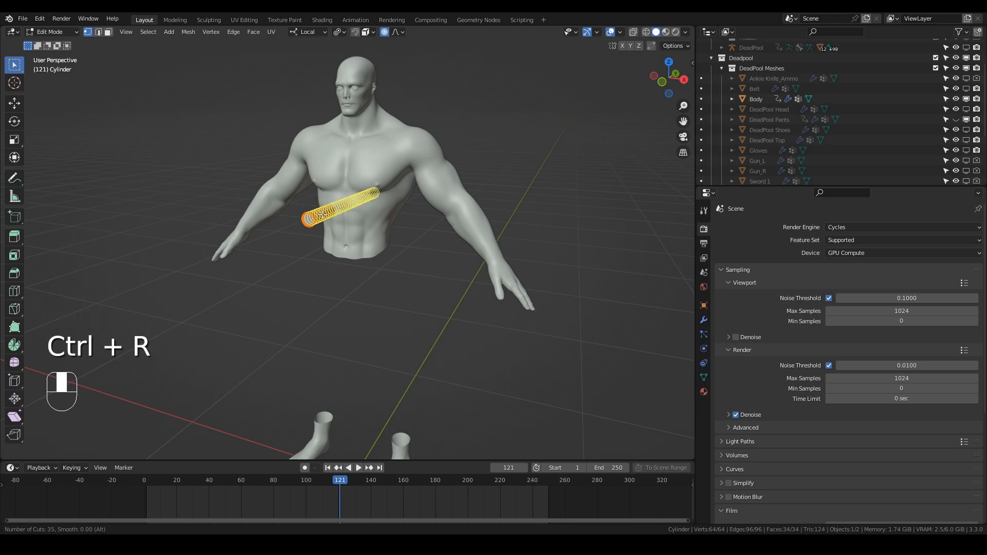
left_click(322, 215)
left_click(340, 222)
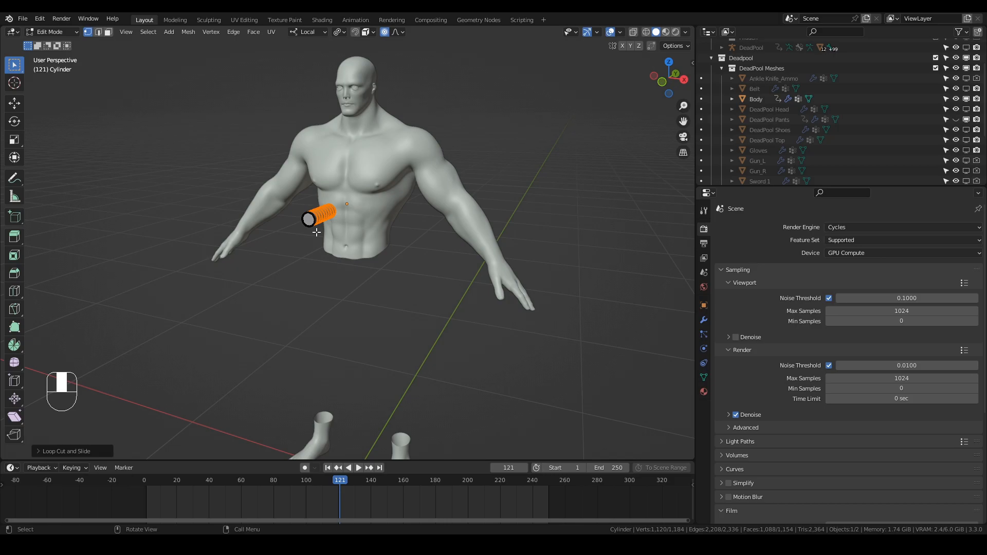
key("Tab")
- Insert a Scale keyframe for the cylinder at frame 1
middle_click_drag(316, 232, 305, 196)
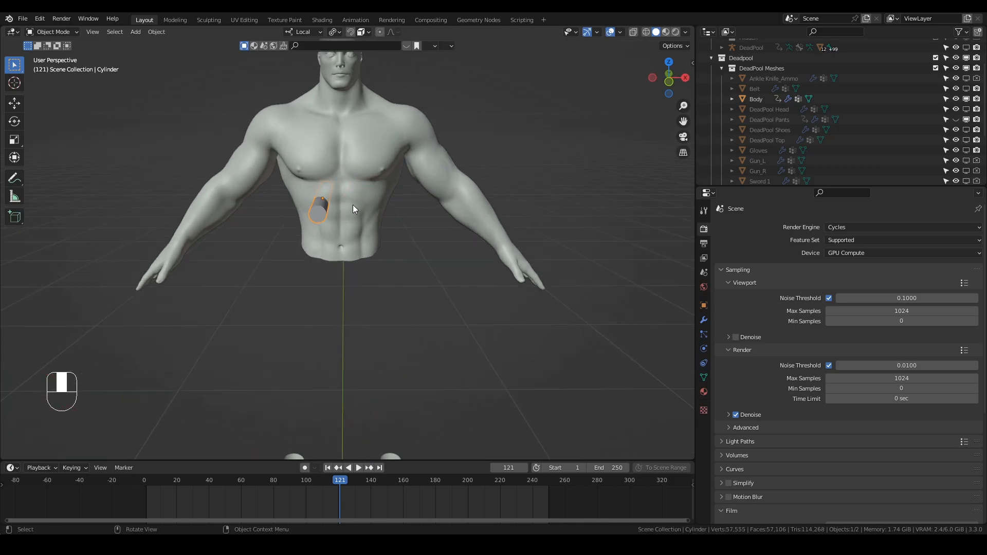
key("s")
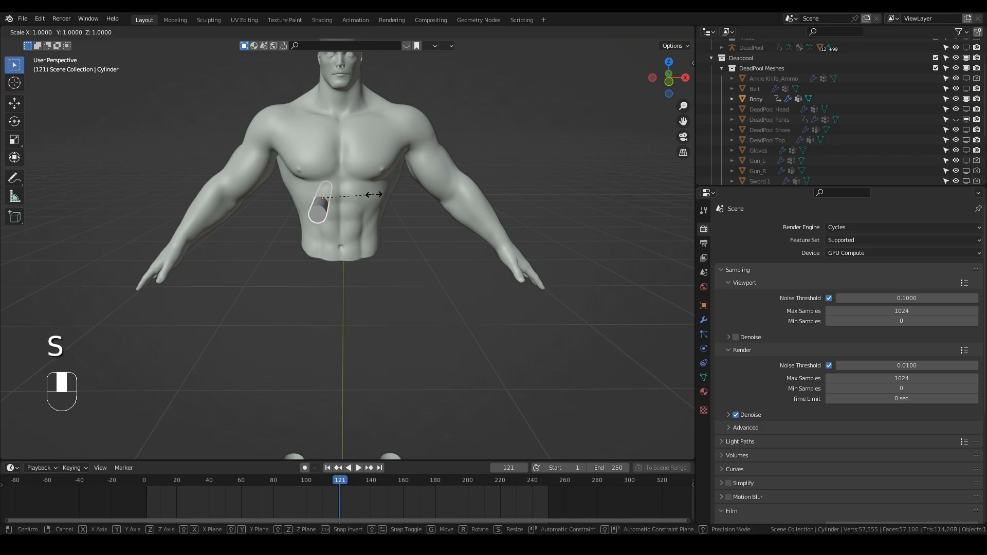
right_click(375, 195)
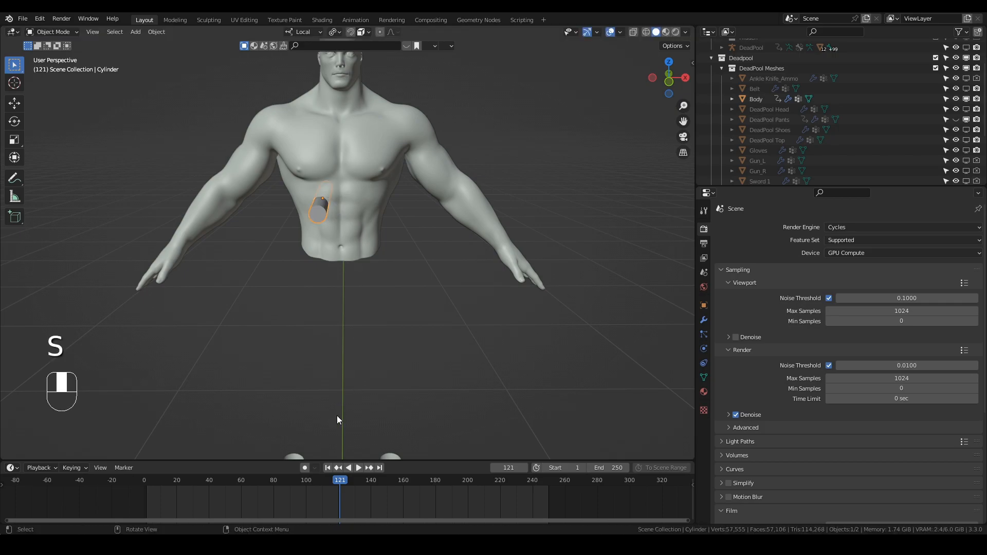
left_click(332, 468)
key("i")
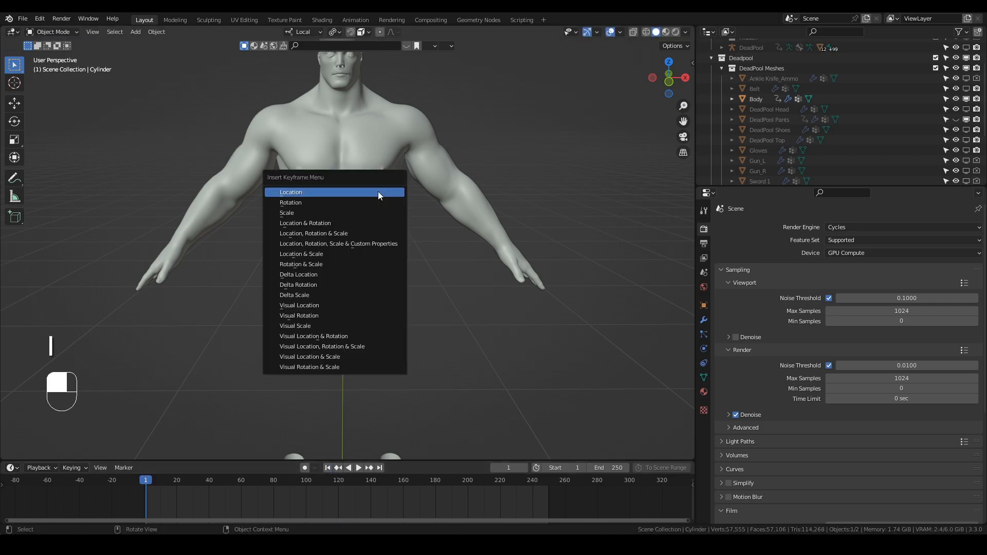
left_click(333, 212)
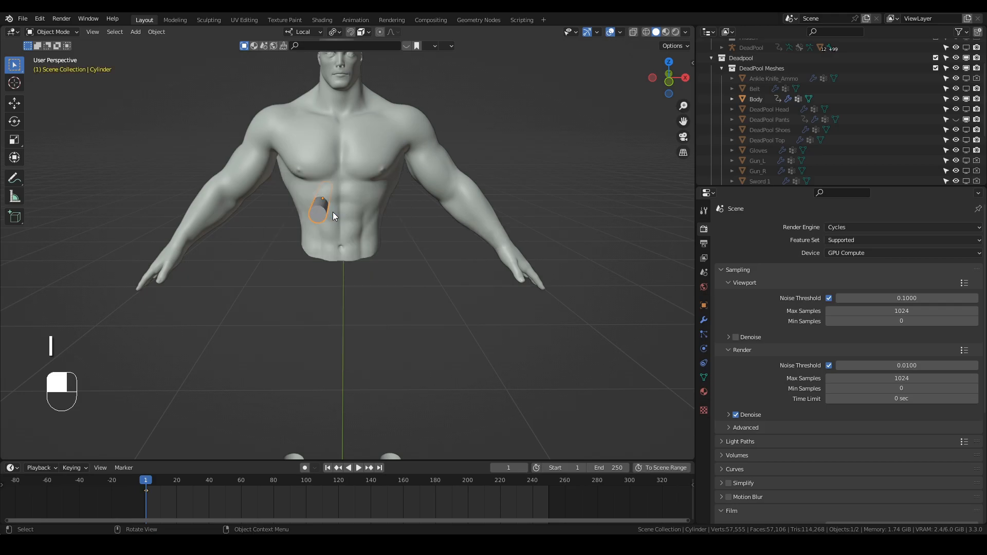
- At frame 120, scale the cylinder to 0 on every axis except Z and insert a Scale keyframe
left_click_drag(149, 482, 337, 481)
key("s")
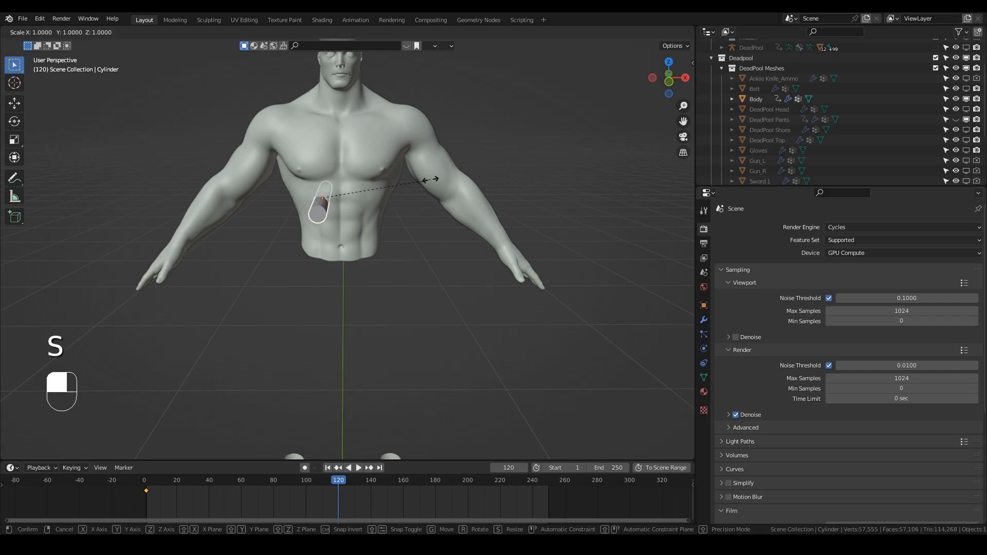
key("shift+z")
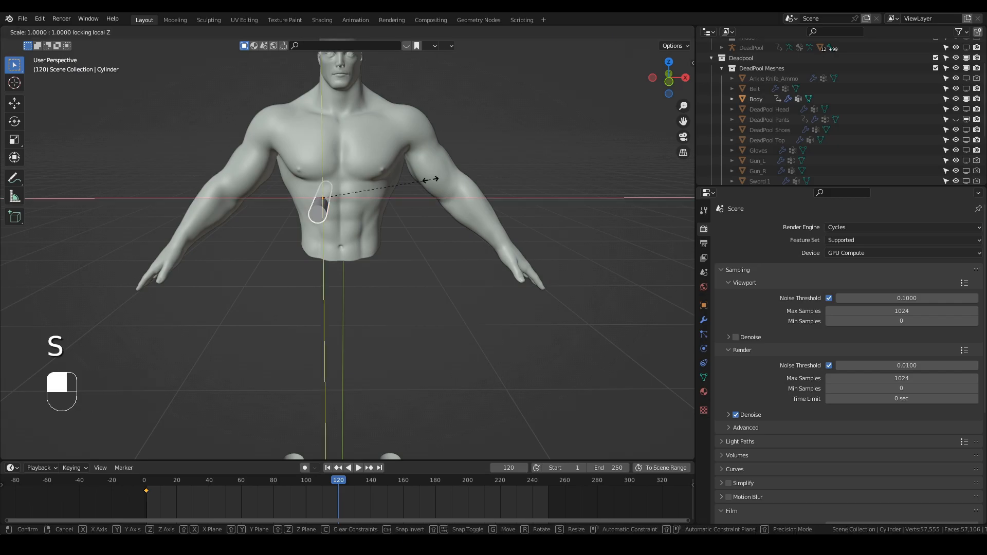
key("0")
left_click(430, 180)
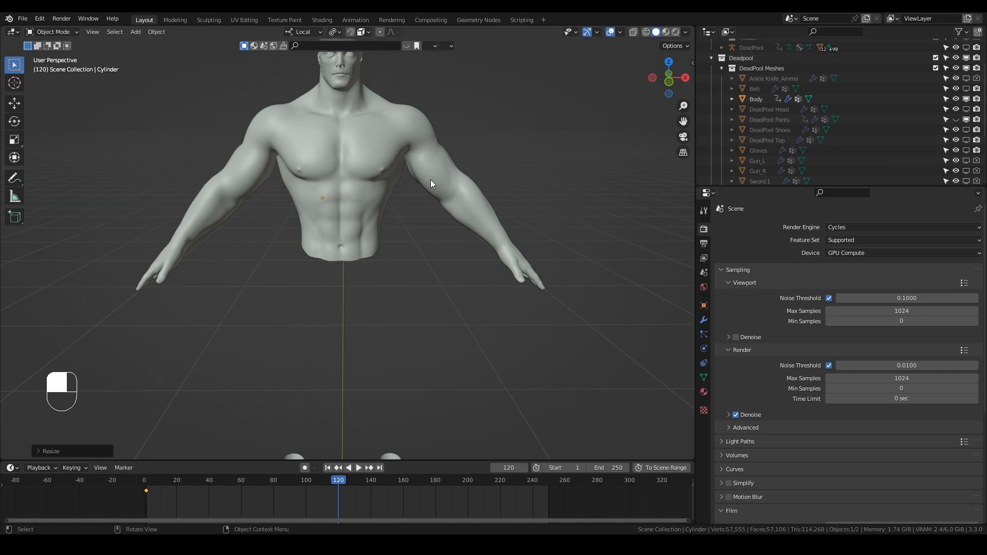
key("i")
left_click(430, 182)
- Set the interpolation mode for all of the cylinder's keyframes, preview the scaling and return to frame 1
key("a")
key("t")
left_click(174, 463)
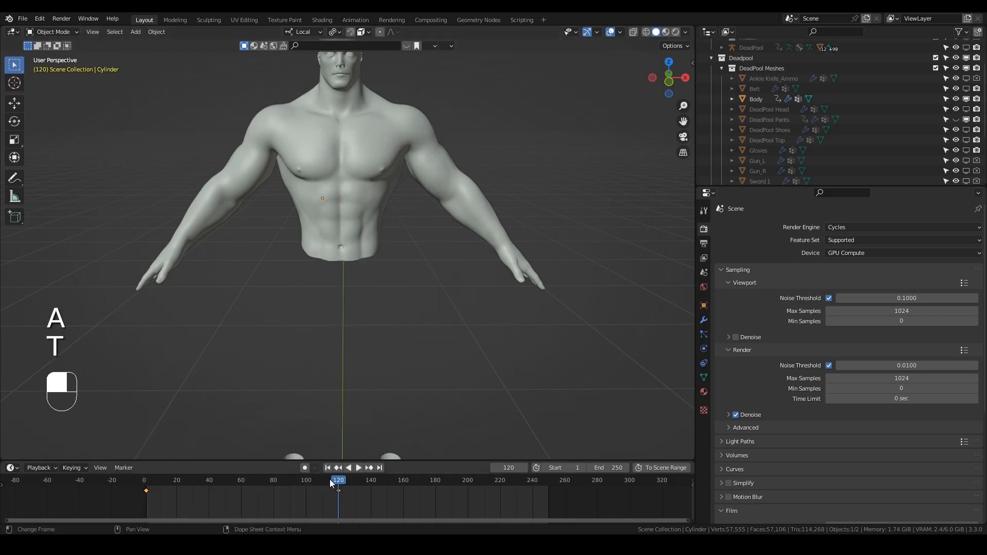
left_click_drag(337, 482, 165, 482)
left_click(326, 467)
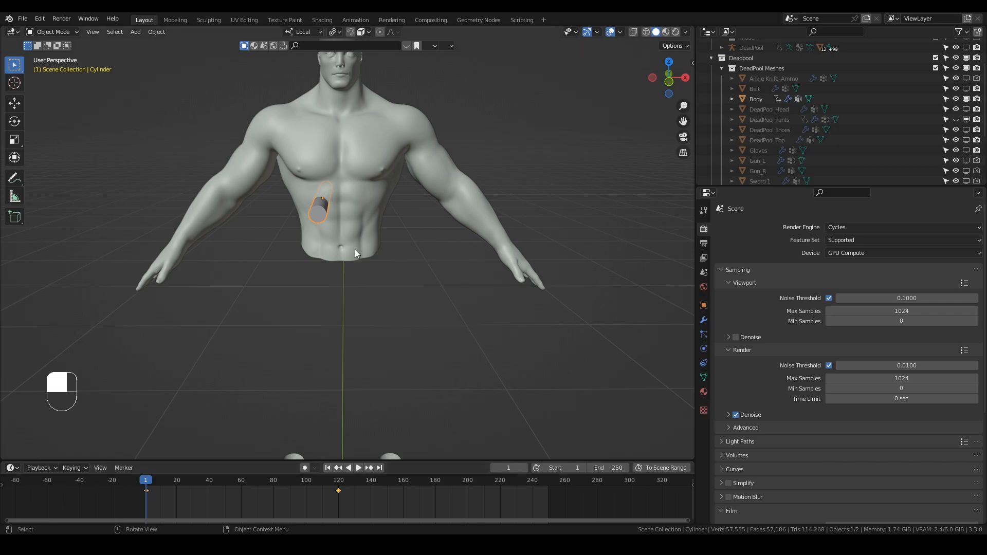
- Add a Boolean modifier to the Body mesh in Difference mode with the cylinder as its cutter object
left_click(359, 230)
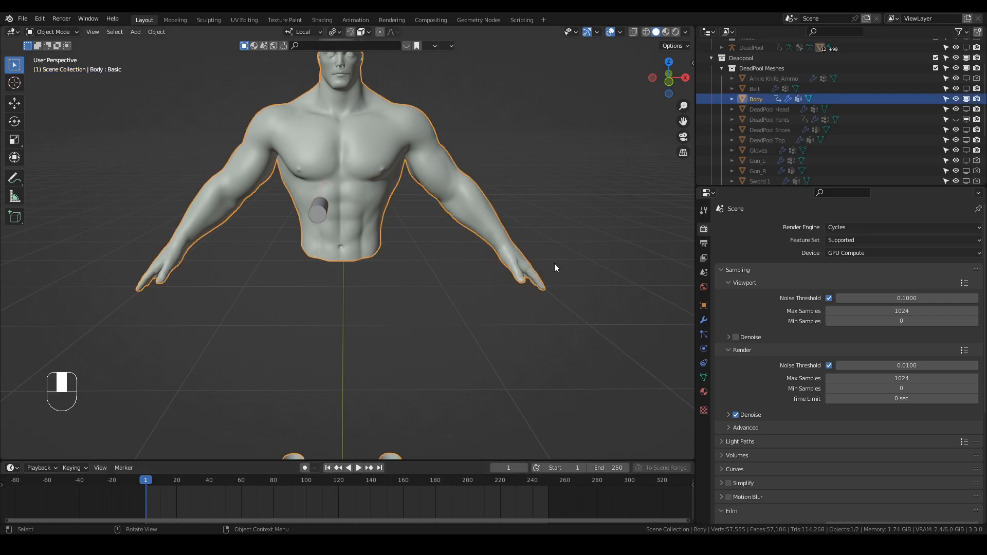
left_click(704, 319)
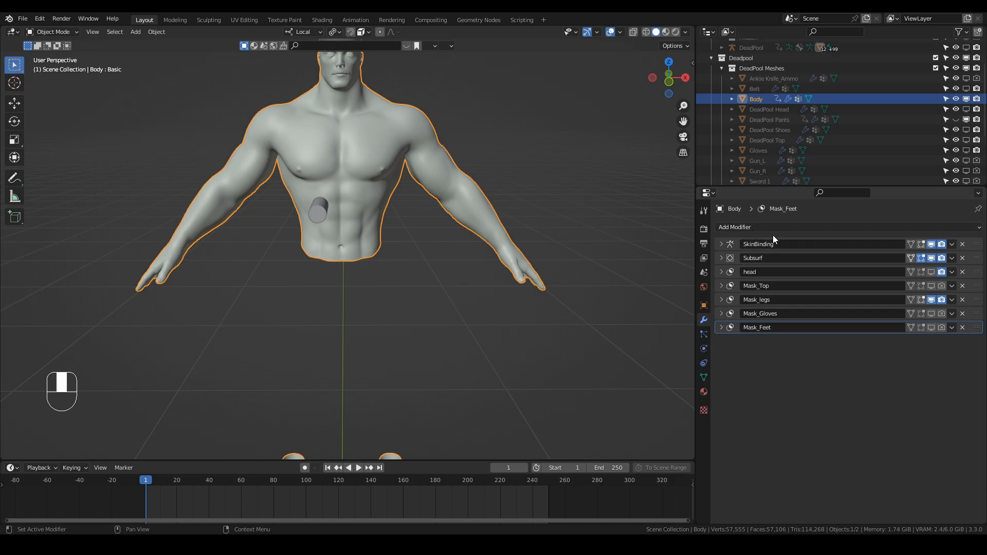
left_click(770, 228)
left_click(776, 279)
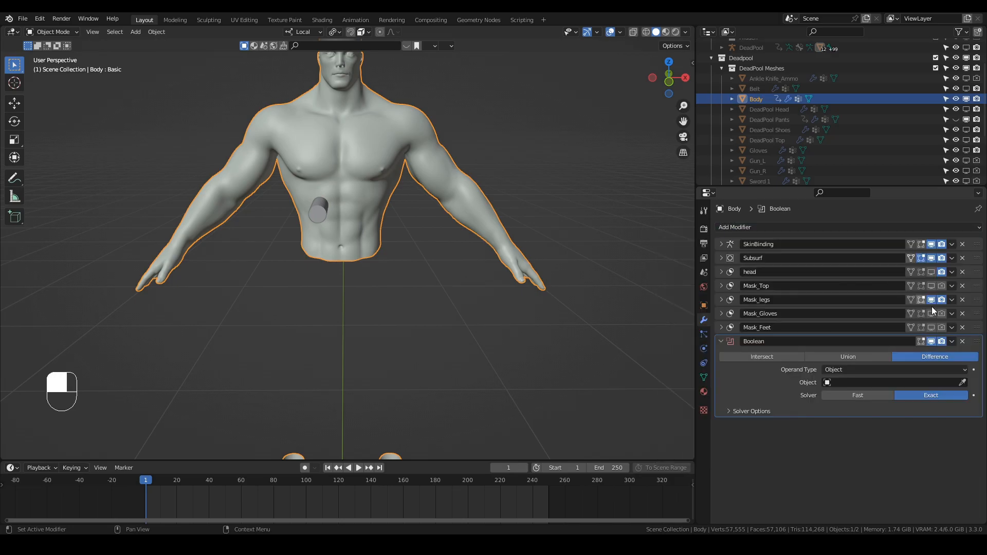
left_click(962, 383)
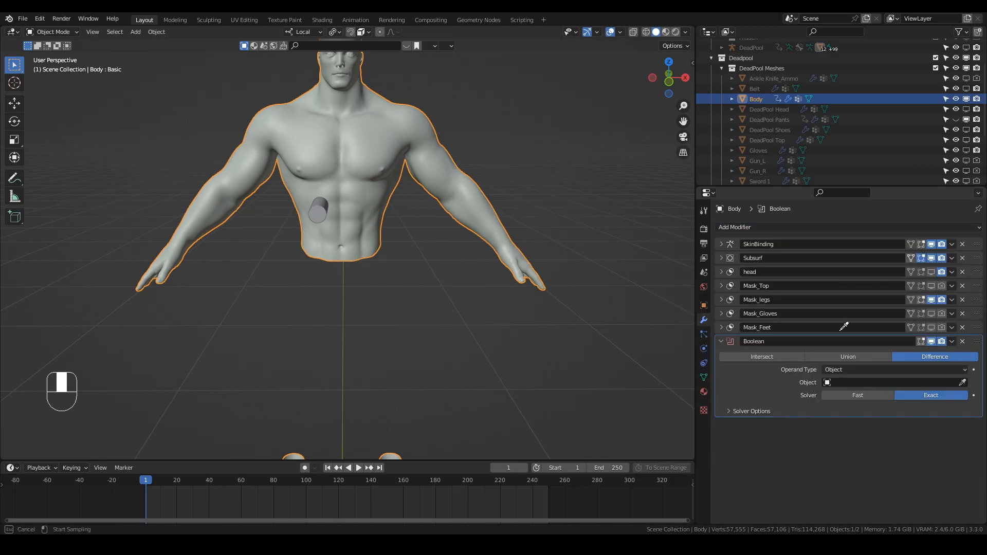
left_click(317, 209)
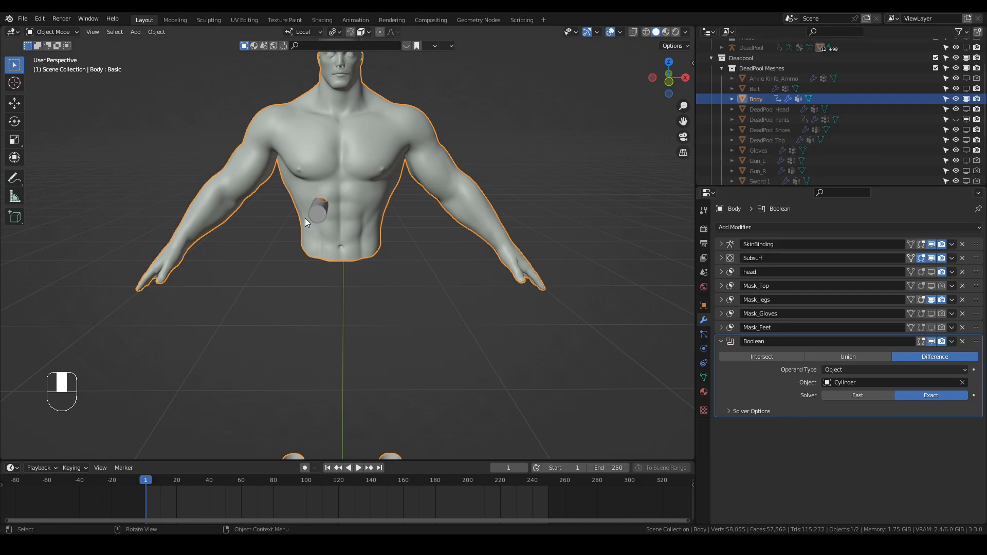
- Move the cylinder into a new collection named "Bullet wound"
left_click(324, 213)
key("m")
left_click(322, 213)
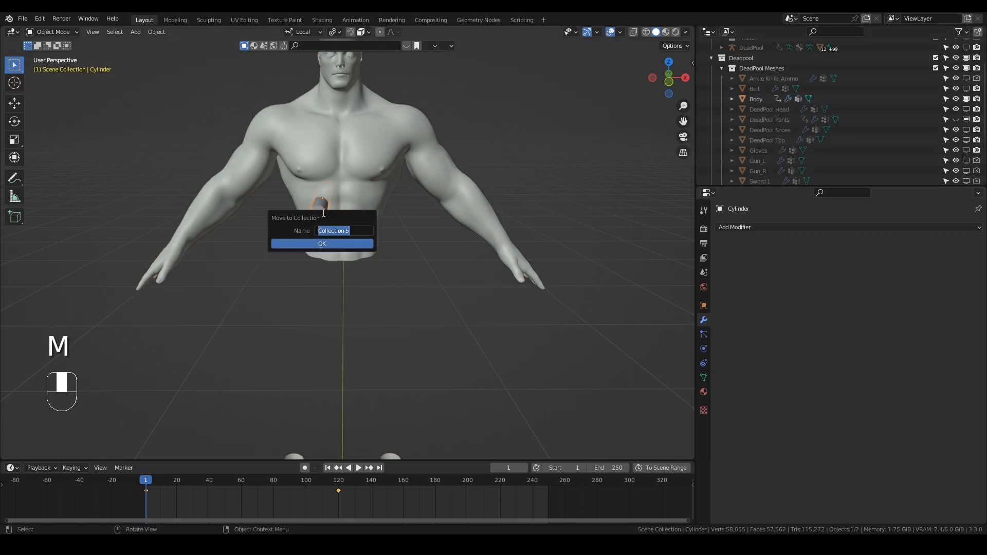
type("Bullet wound")
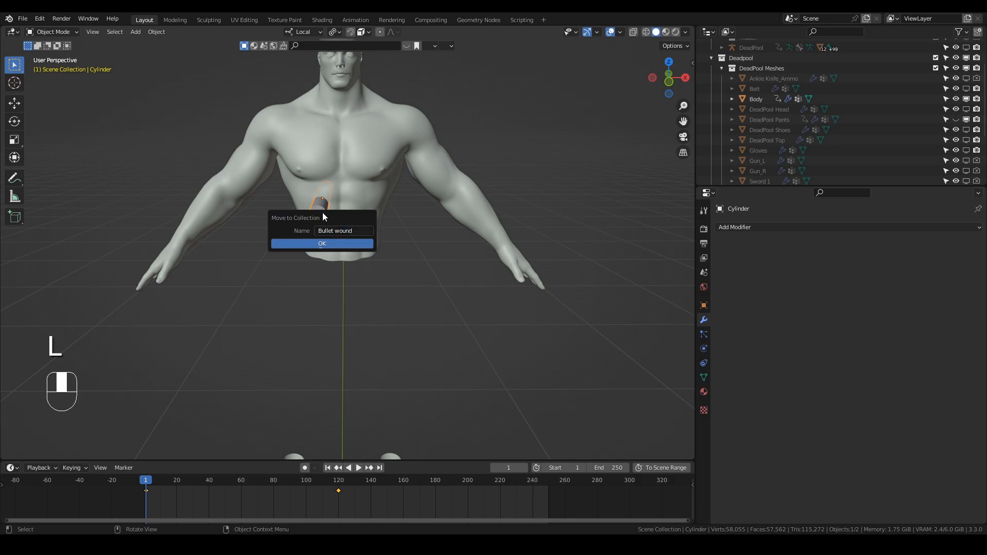
key("Return")
- Move the cylinder again, into a new collection named "bullet wound" in lowercase
key("m")
left_click(322, 212)
type("bu")
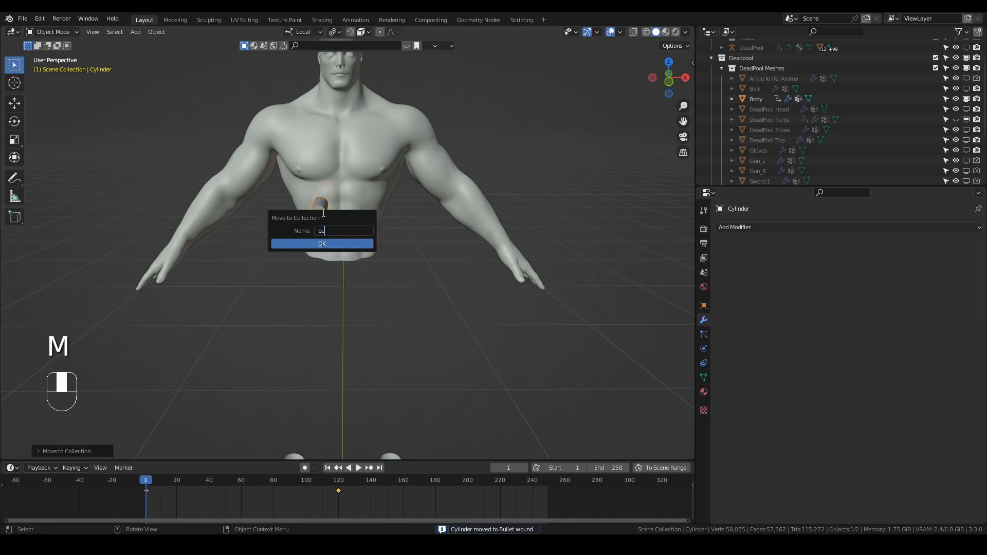
type("llet wourd")
key("Return")
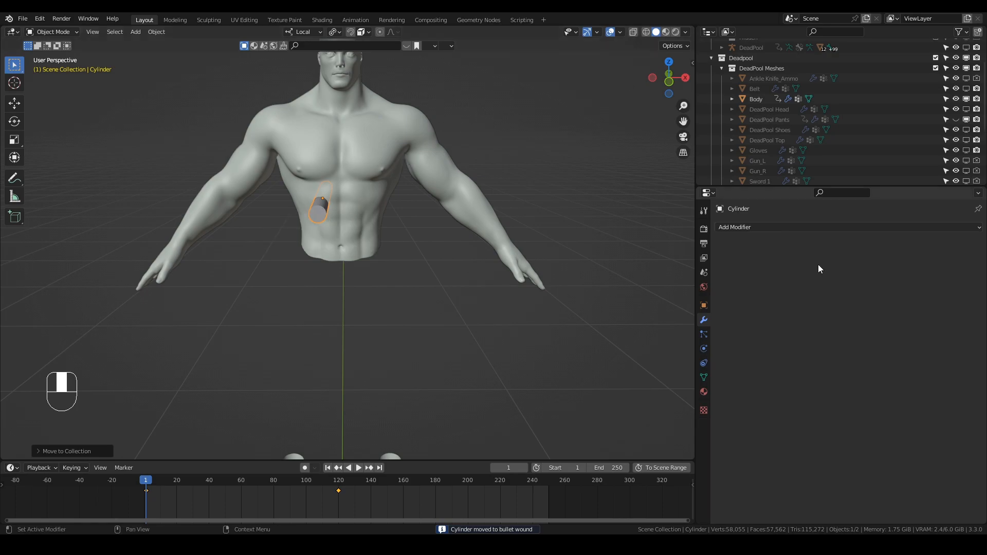
- Set the cylinder's viewport display to Wire
left_click(704, 306)
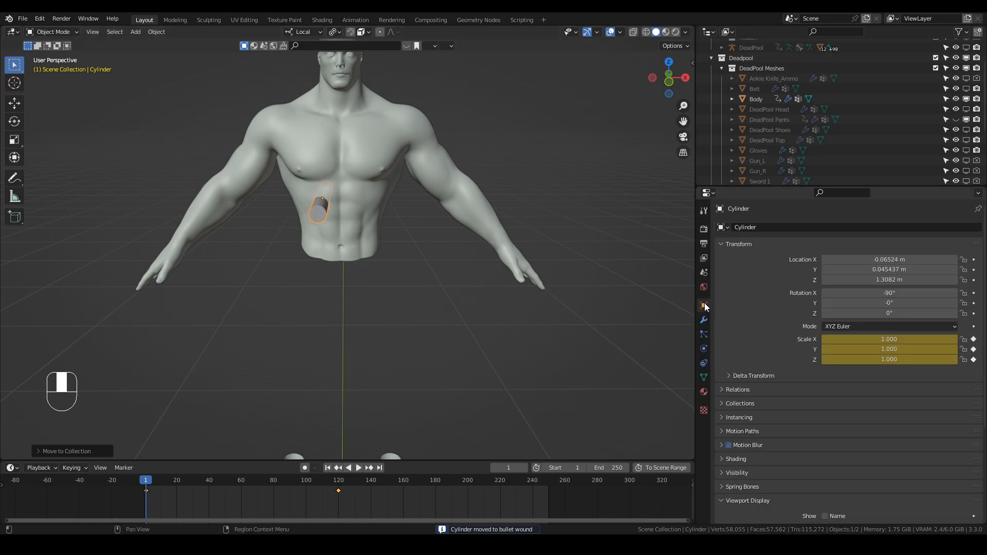
left_click(735, 473)
scroll(748, 439, "down", 8)
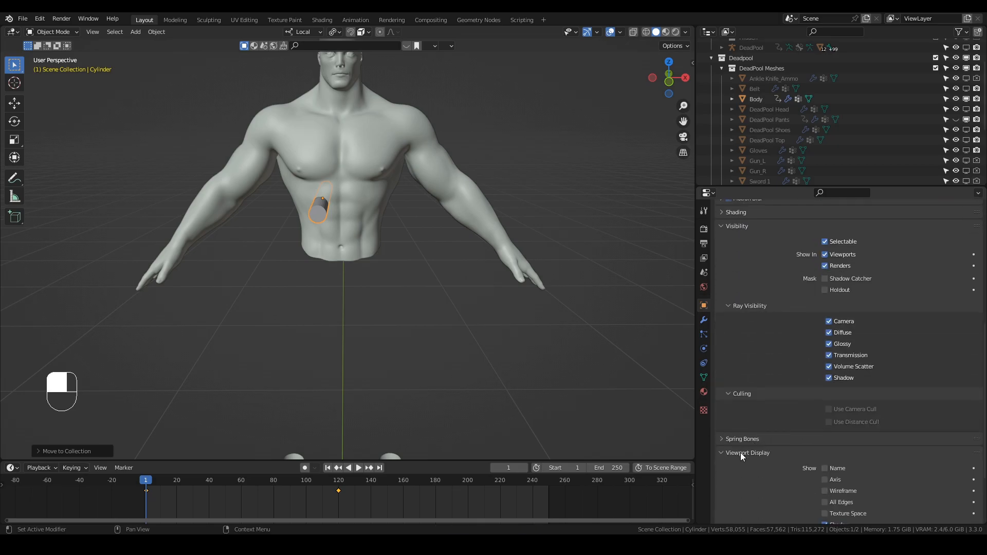
scroll(823, 443, "down", 4)
left_click(848, 472)
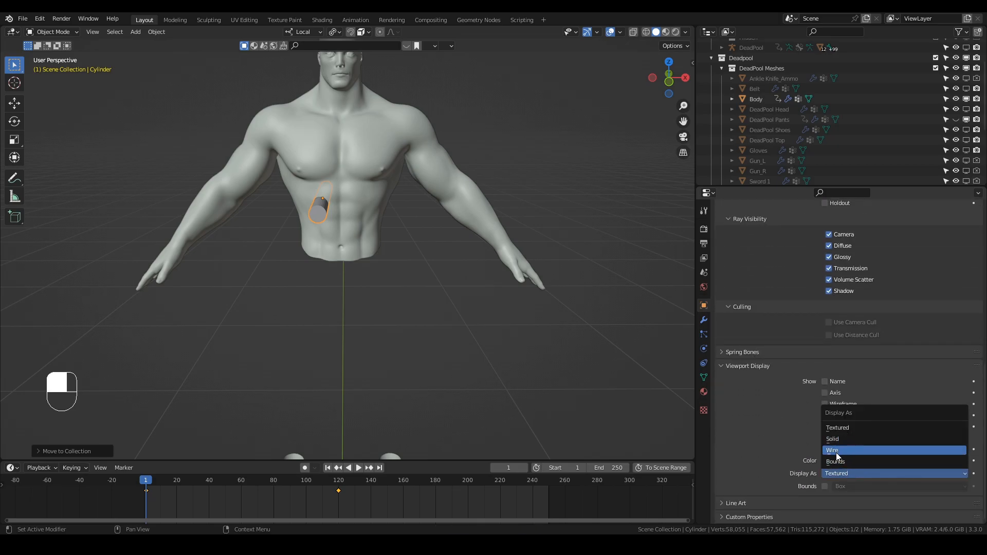
left_click(836, 451)
- Hide the viewport overlays to examine the hole in the torso up close, and show them again
left_click(612, 32)
middle_click_drag(367, 197, 374, 249, "shift")
middle_click_drag(374, 249, 347, 284)
scroll(372, 228, "up", 5)
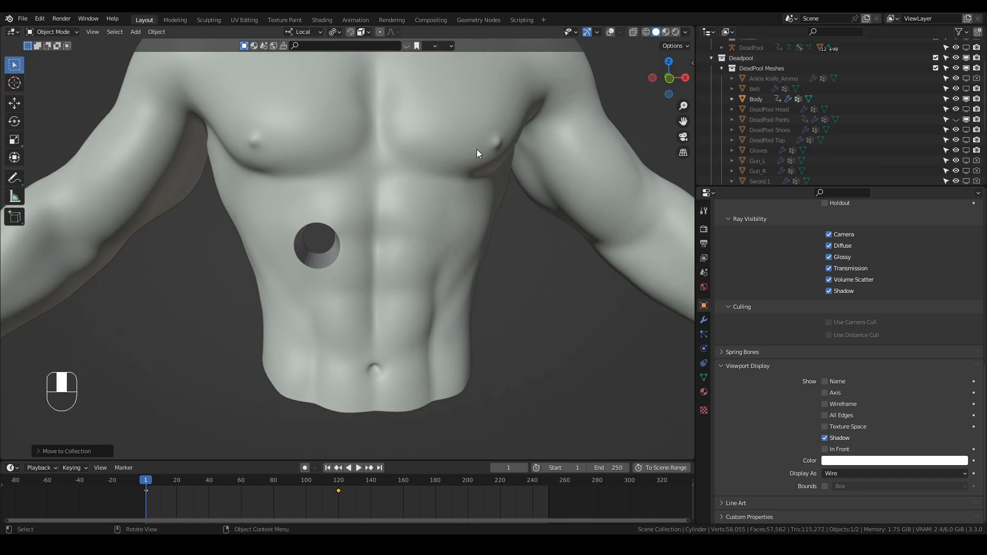
left_click(611, 32)
- Try sliding the cylinder forward along the global Y axis, check the cut from the front without overlays, and undo the move
scroll(453, 196, "down", 5)
middle_click_drag(474, 233, 359, 242)
key("g")
key("y")
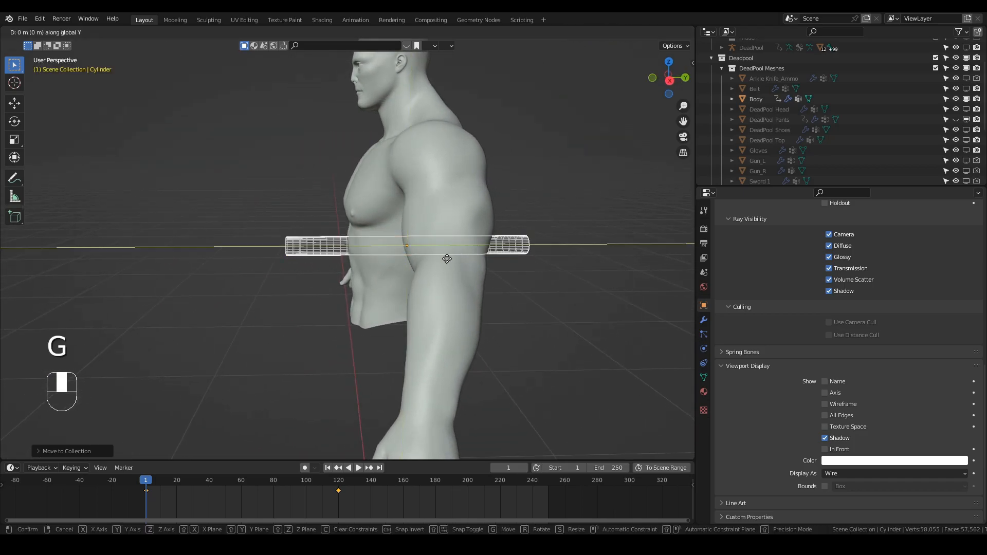
left_click(327, 255)
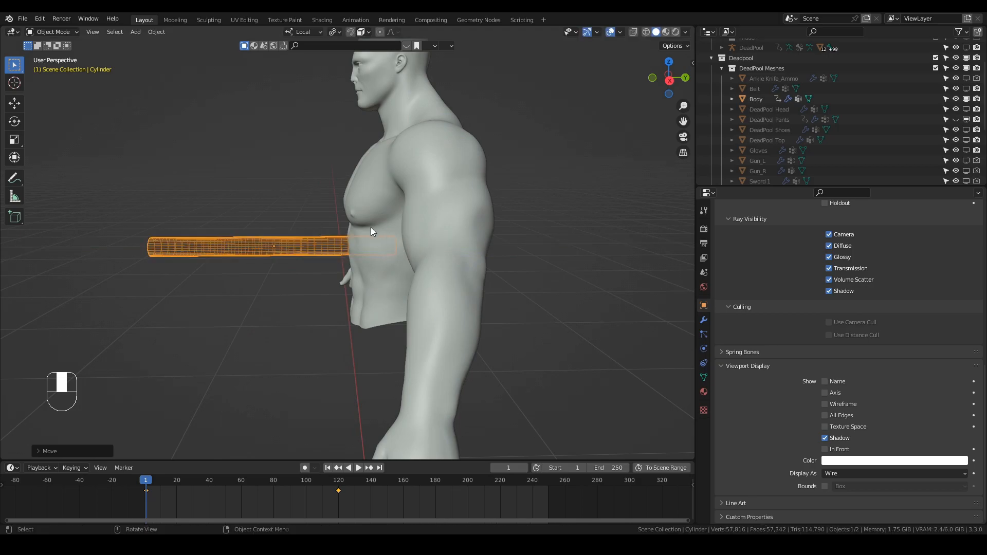
left_click(612, 31)
middle_click_drag(328, 195, 454, 200)
key("ctrl+z")
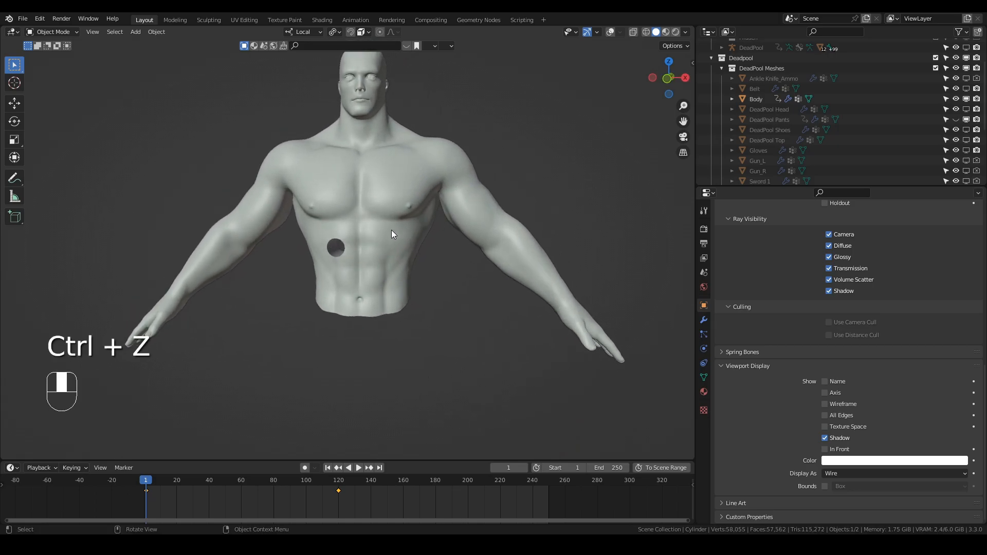
- Shade the cylinder smooth and add a Displace modifier to it
right_click(294, 248)
left_click(288, 249)
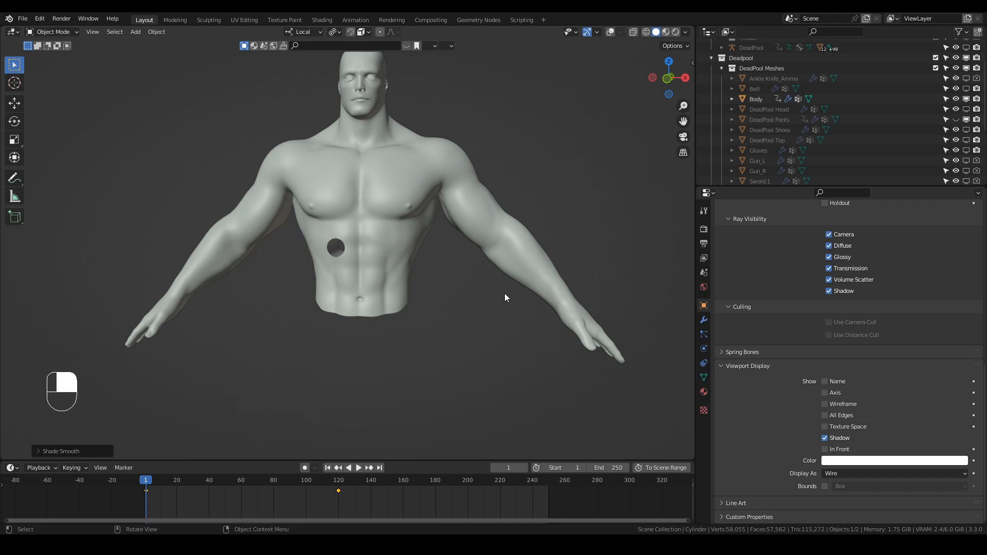
left_click(703, 320)
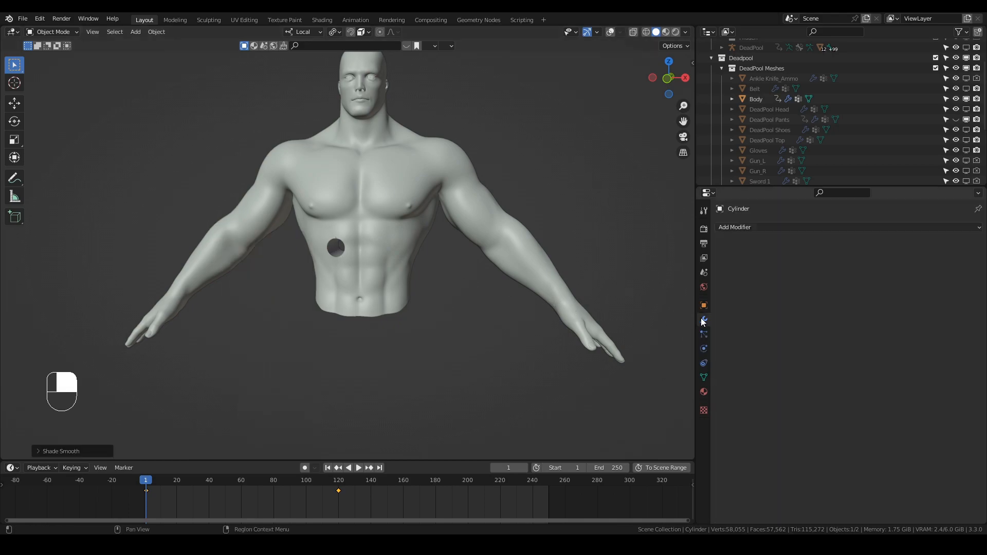
left_click(755, 226)
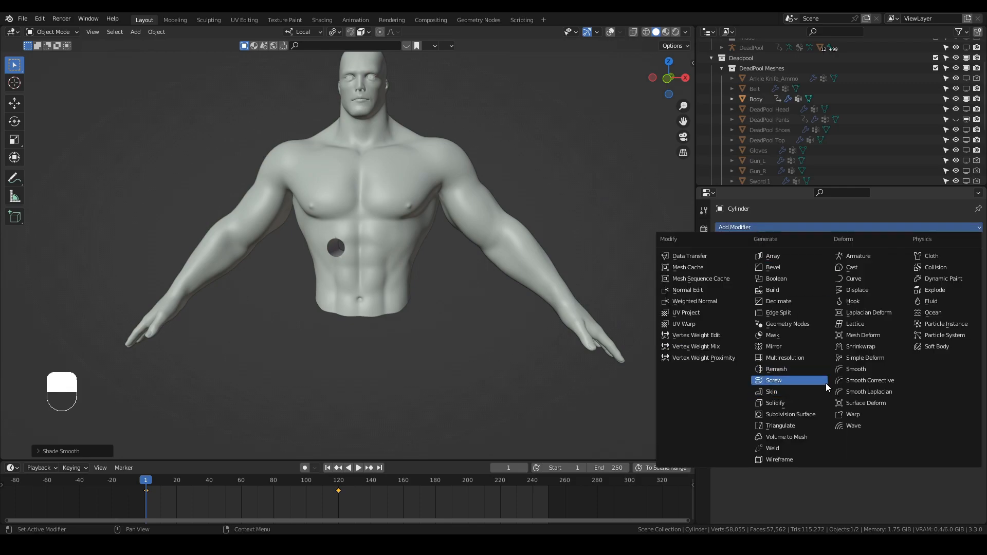
left_click(863, 291)
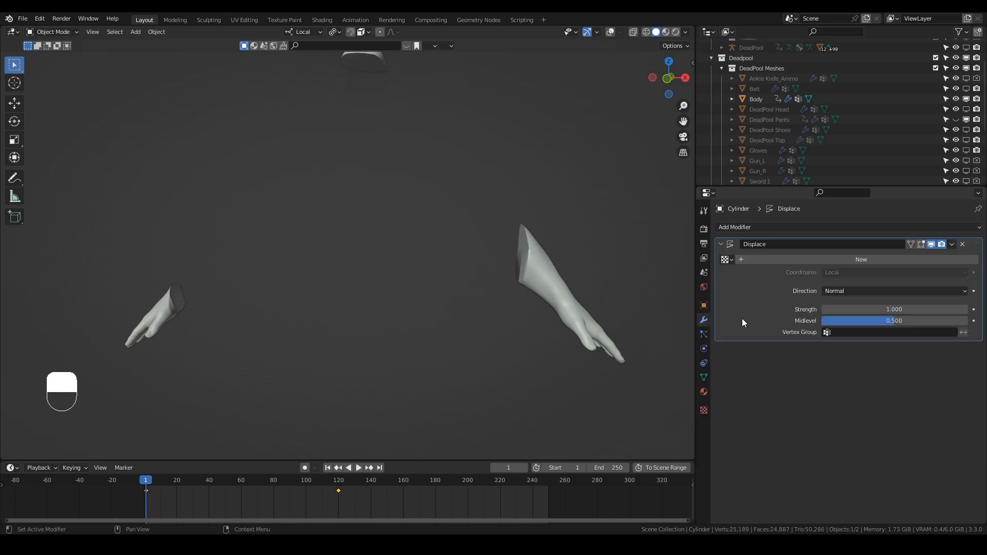
- Create a new Clouds texture for the Displace modifier and set its size to 0.1
left_click(703, 410)
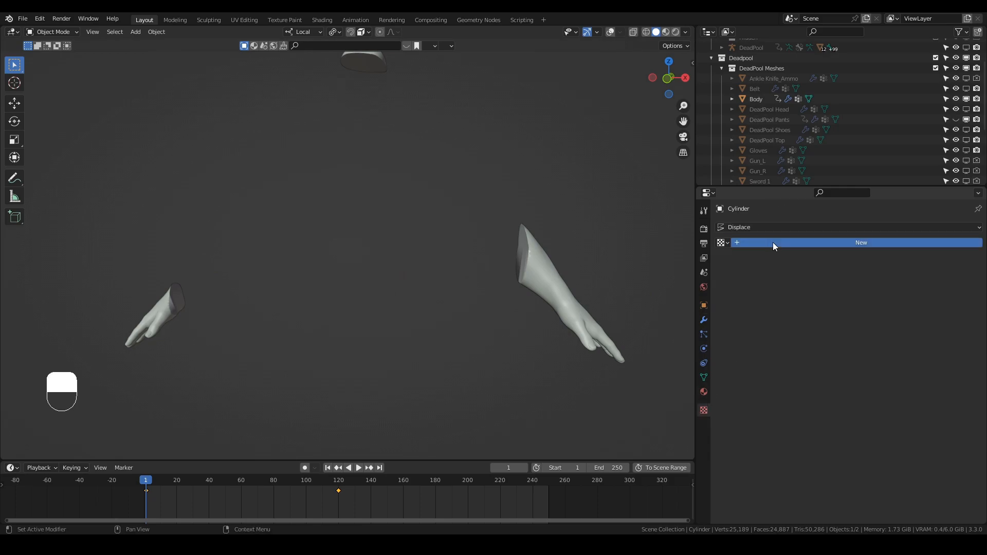
left_click(809, 259)
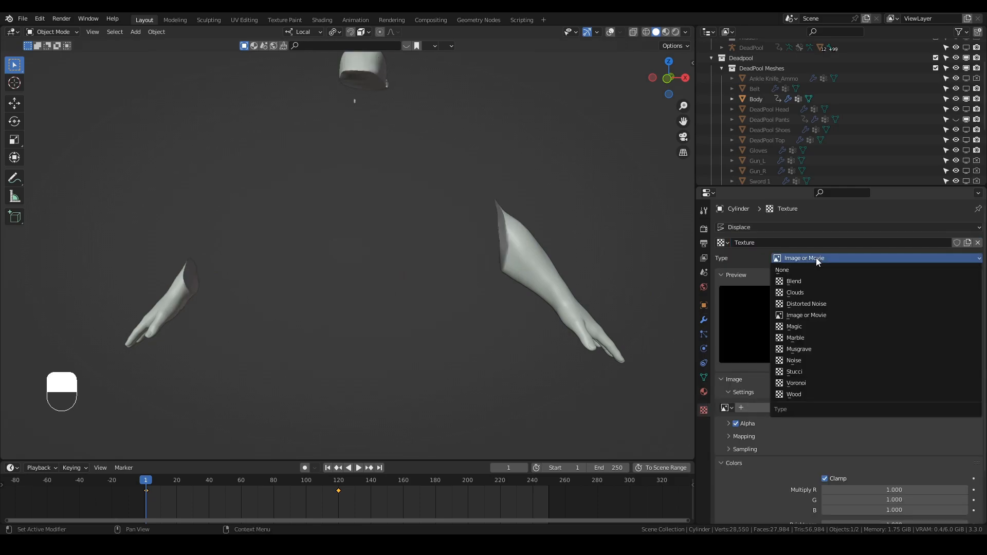
left_click(803, 290)
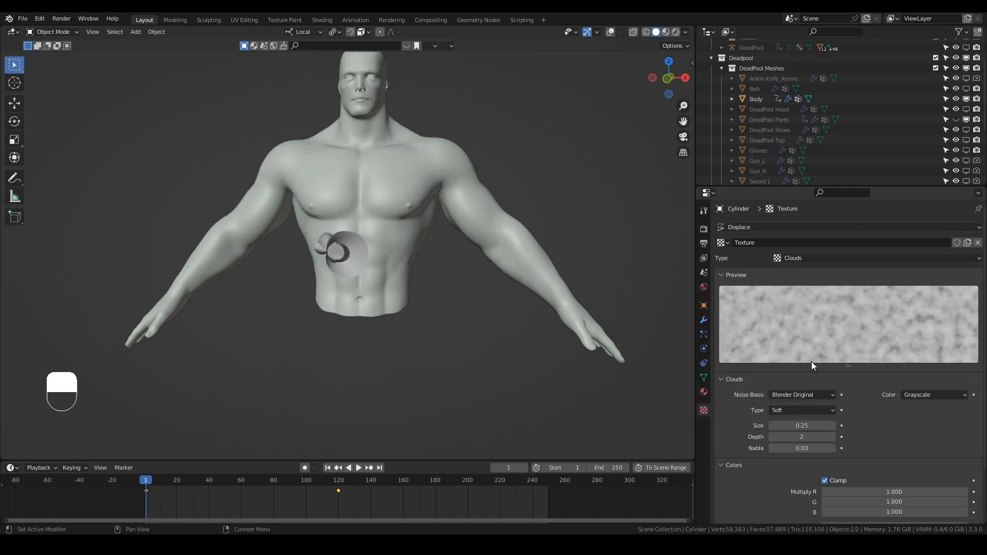
left_click(797, 427)
type("0.1")
key("Return")
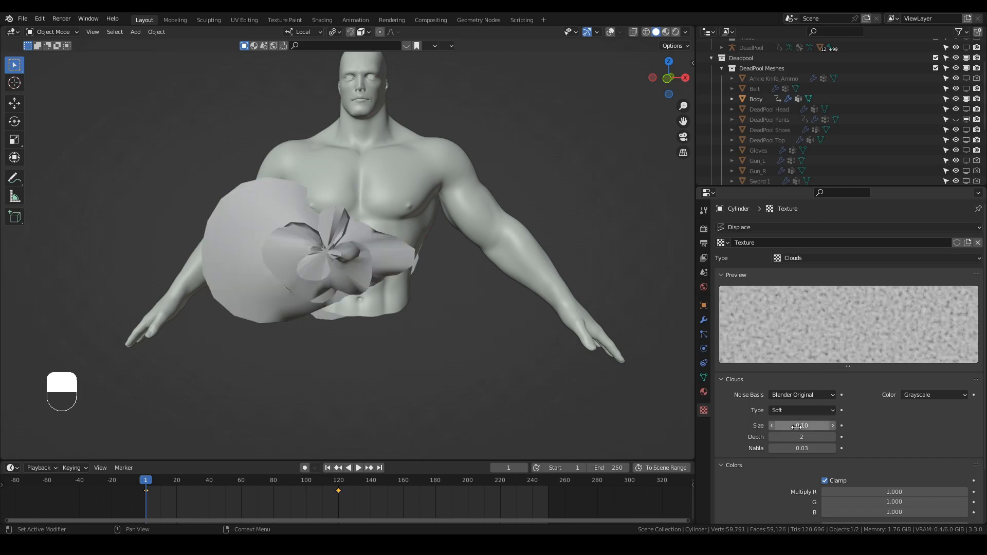
- Set the Displace modifier's strength to 0.1 and inspect the irregular hole in the torso
left_click(704, 319)
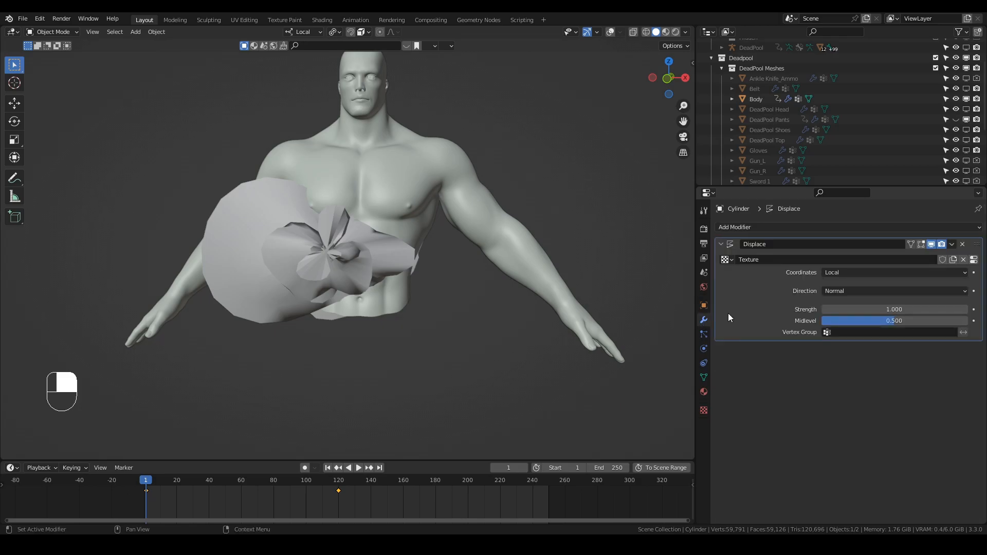
left_click(890, 307)
type("0.1")
key("Return")
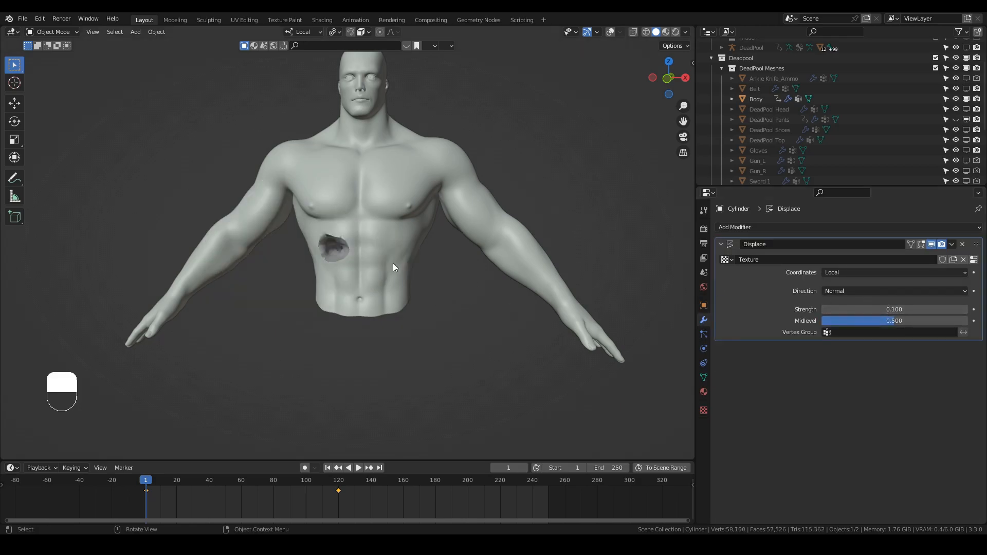
scroll(366, 266, "up", 5)
middle_click_drag(366, 265, 386, 272)
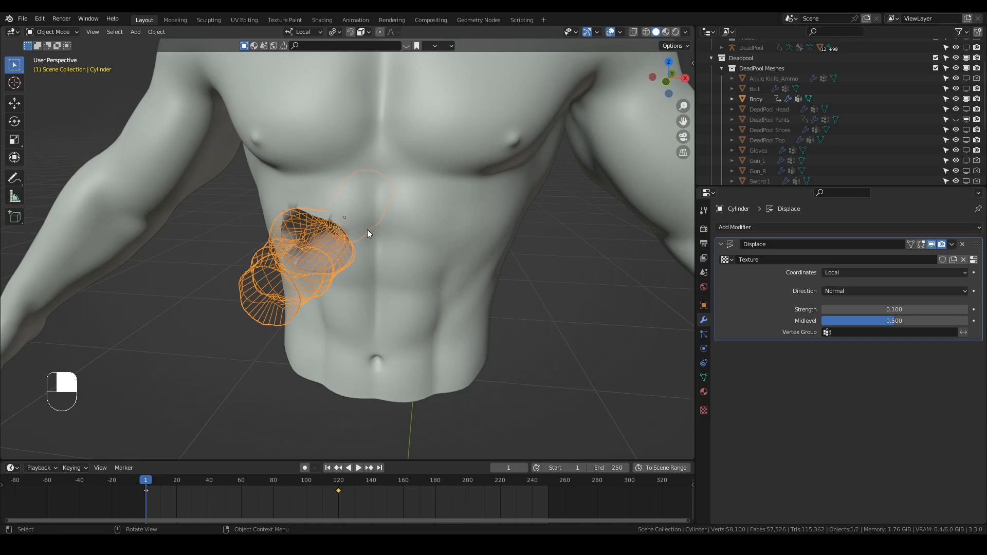
- Snap the 3D cursor to the selected cylinder and add a Plain Axes empty there
key("shift+s")
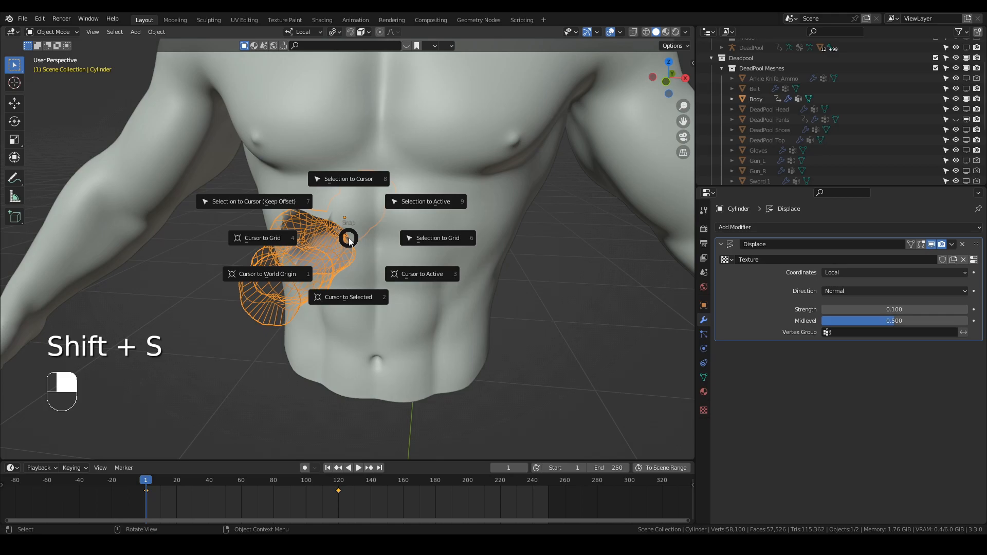
left_click(343, 295)
key("shift+a")
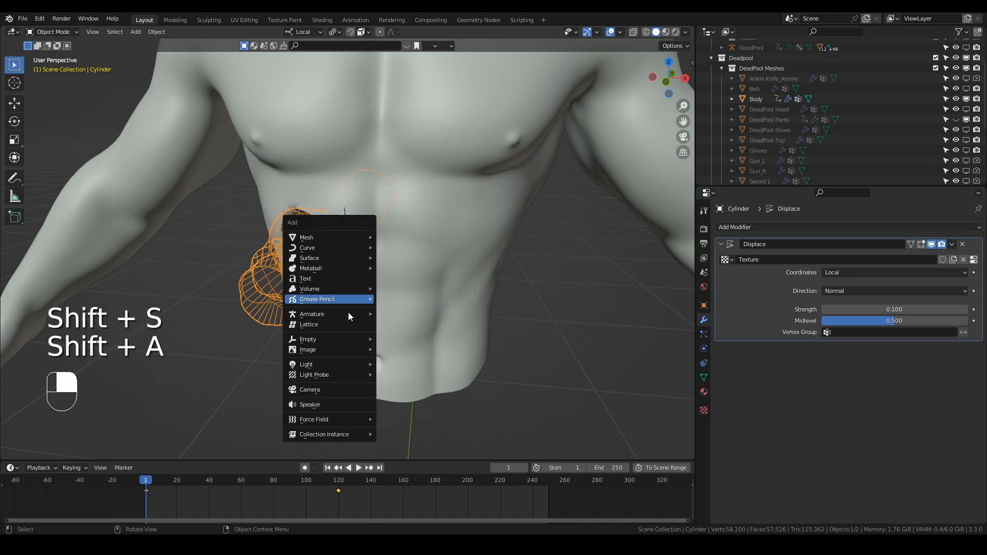
mouse_move(334, 340)
left_click(400, 339)
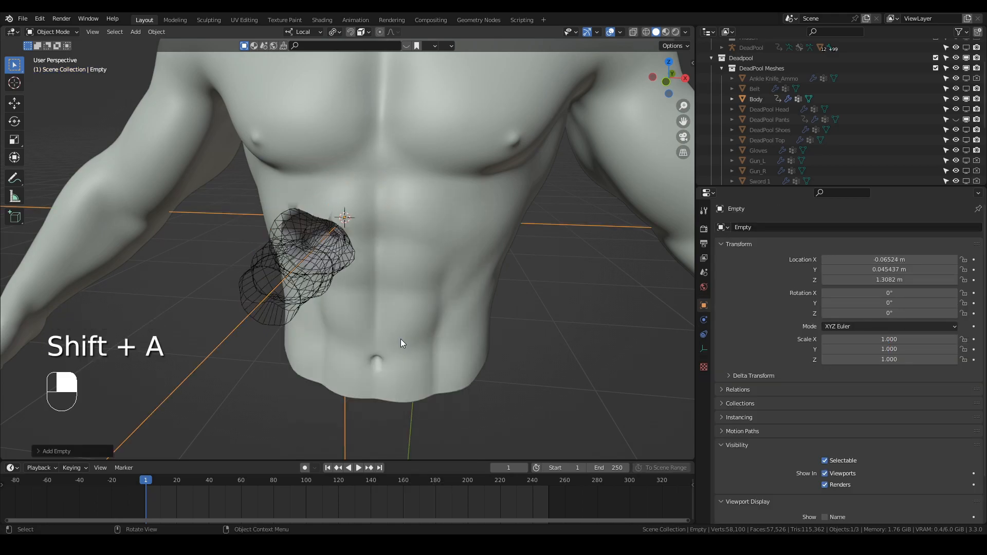
- Scale the empty down to about 0.26 and apply its scale
key("s")
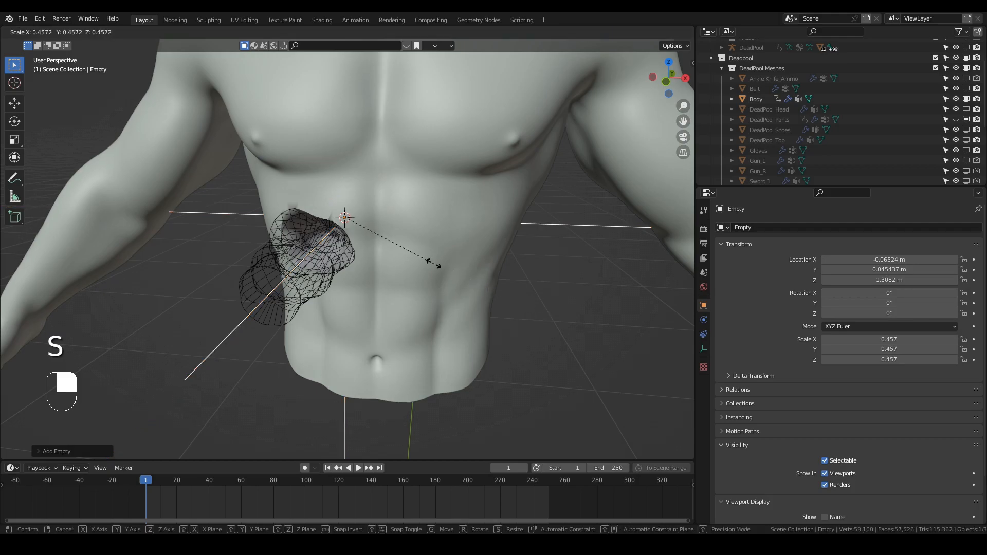
left_click(394, 245)
key("ctrl+a")
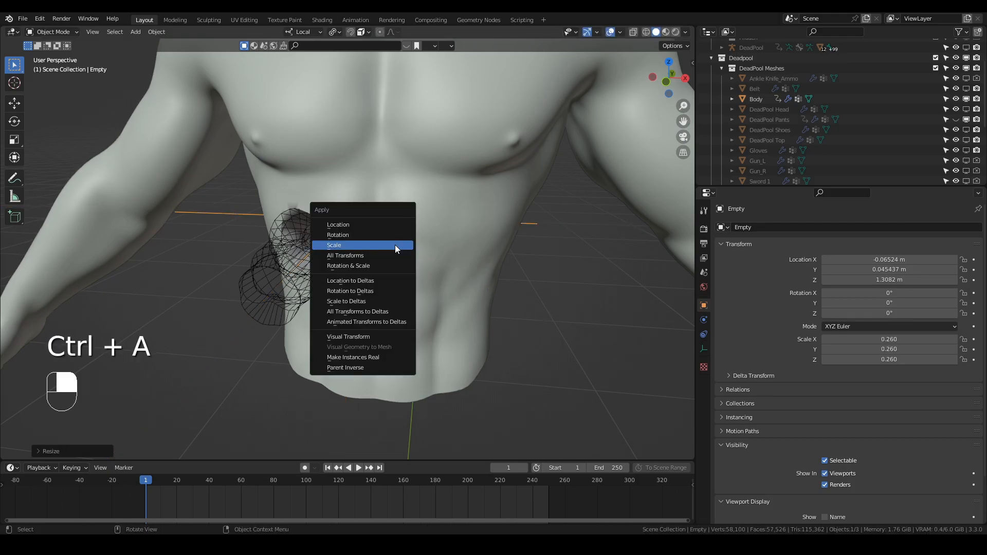
left_click(395, 245)
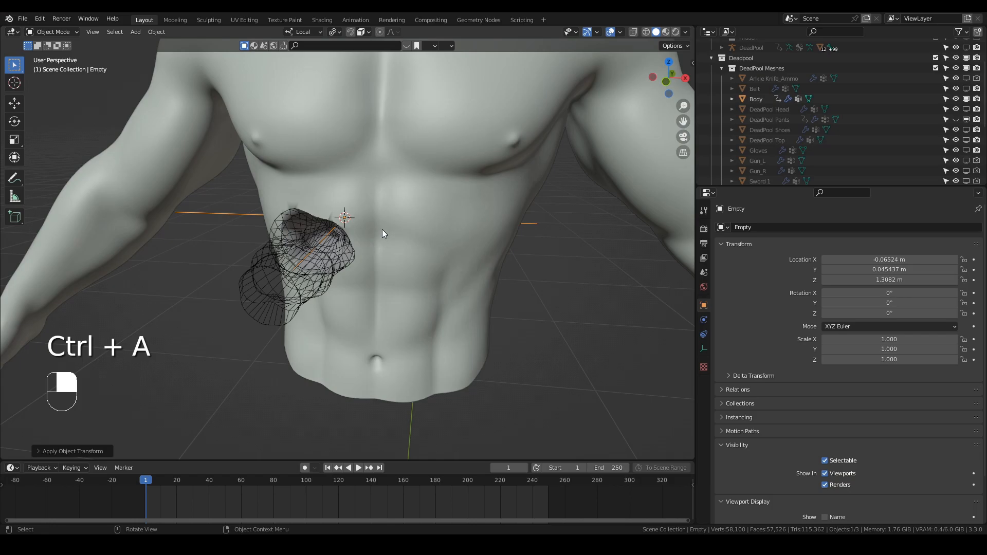
- Rename the empty to "bullet wound displace" and move it into the bullet wound collection
key("F2")
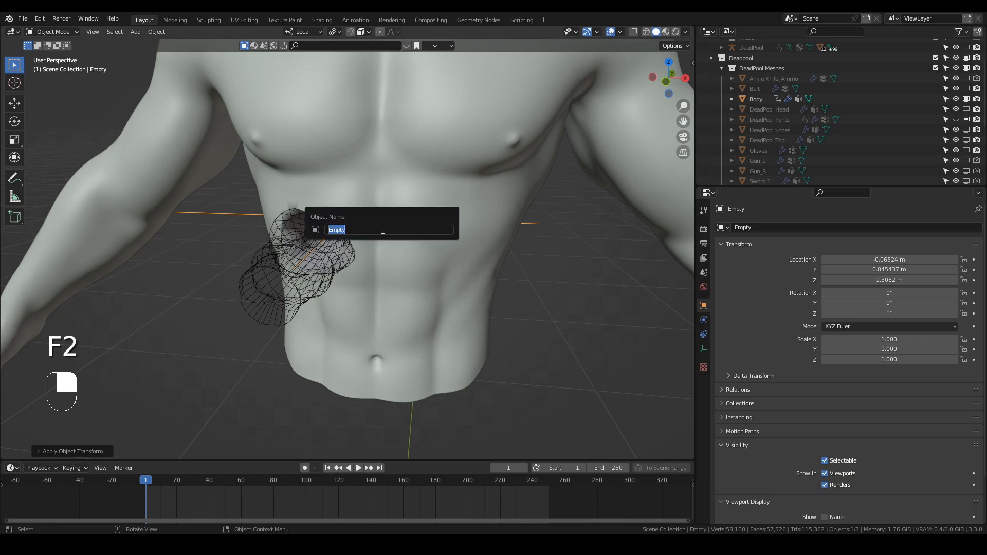
type("bullet w")
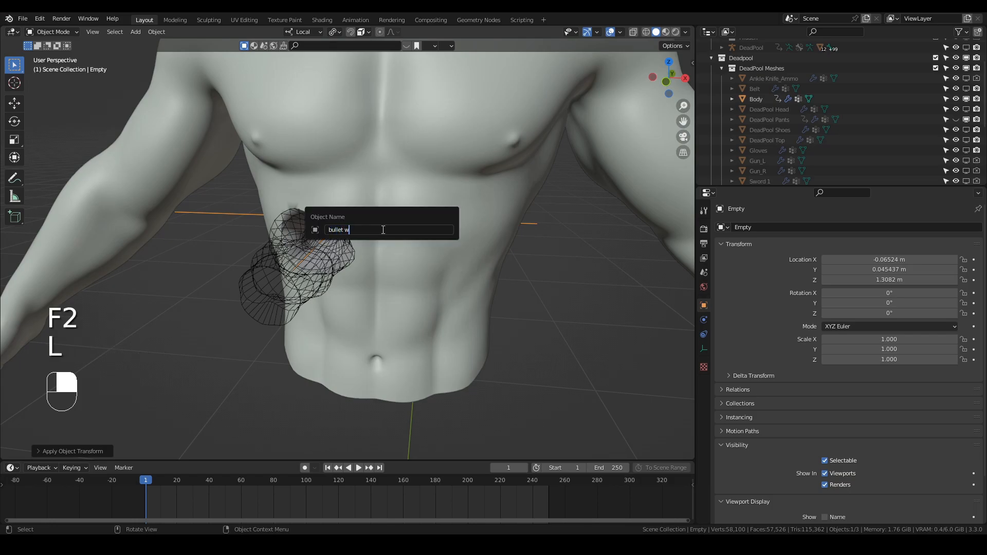
type("ound cisplace")
key("Return")
key("m")
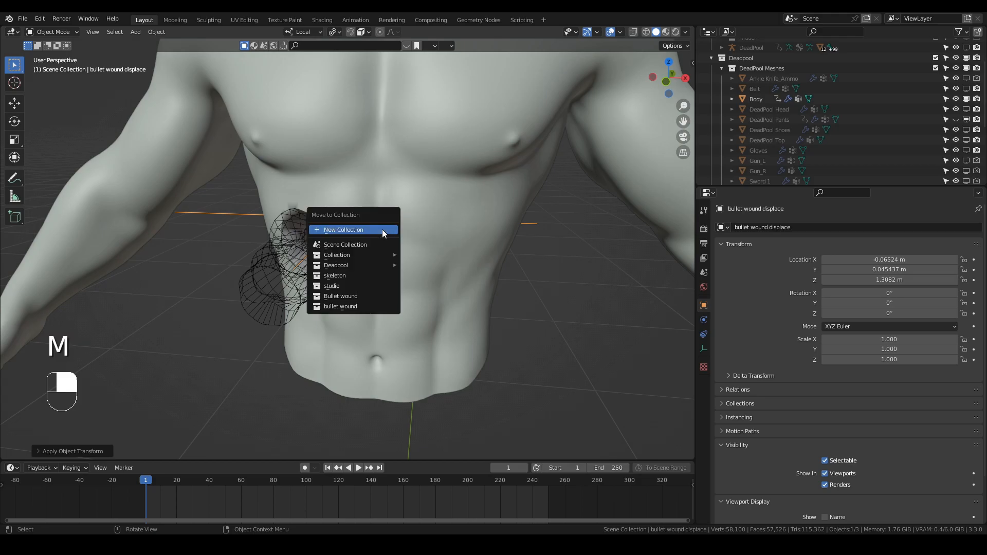
left_click(356, 297)
- Rename the Cylinder object to "bullet wound"
double_click(752, 174)
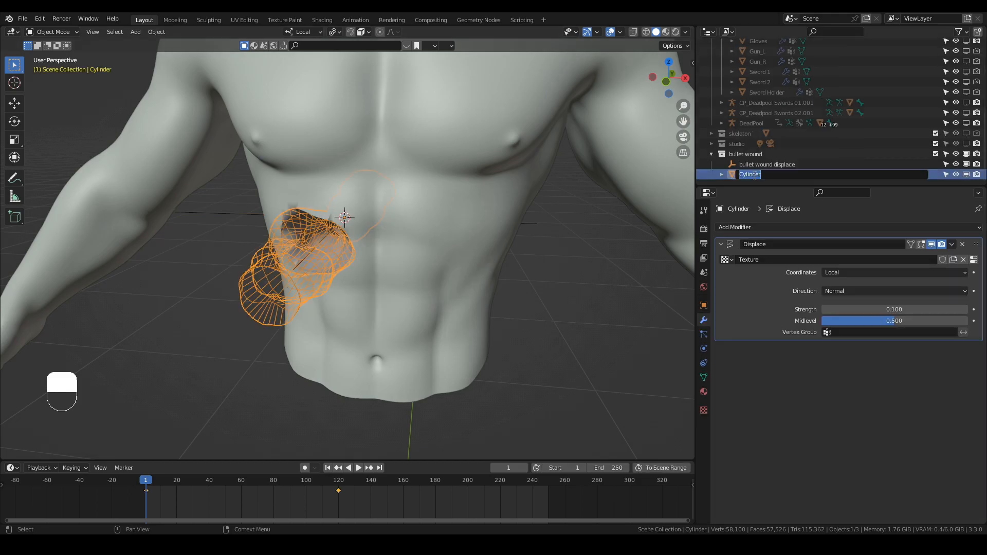
type("bullet wound")
key("Return")
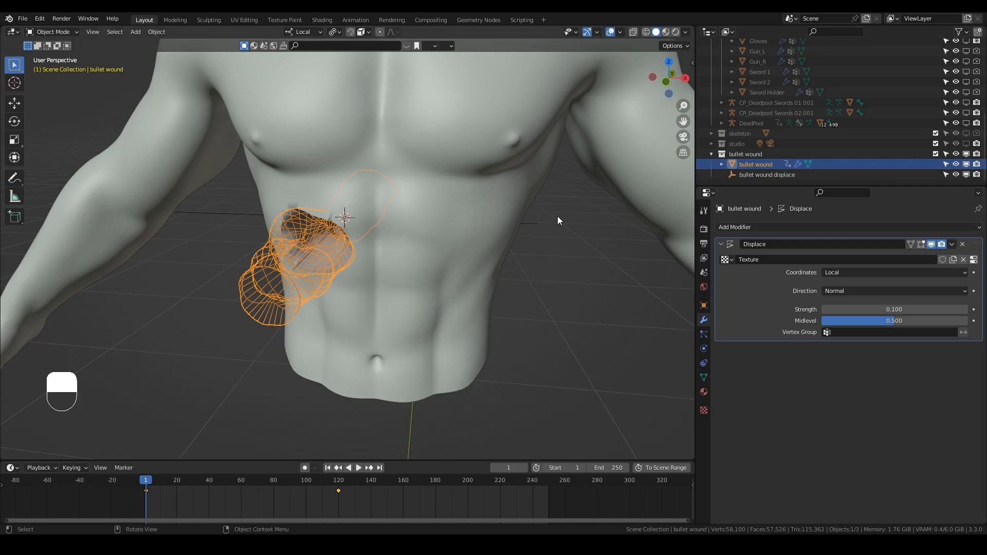
- Set the cylinder's Displace texture coordinates to Object and use the bullet wound displace empty as the reference object
left_click(268, 241)
left_click(298, 277)
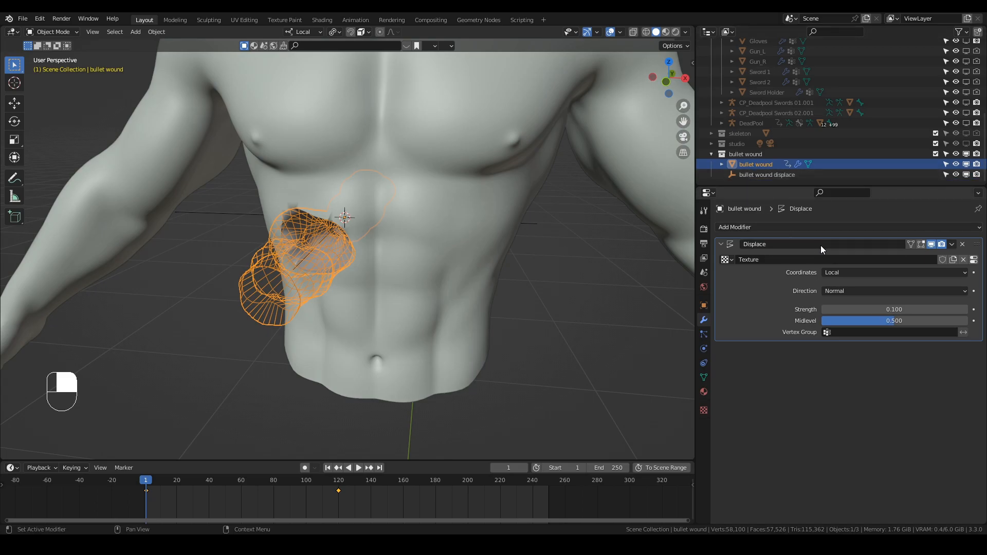
left_click(843, 272)
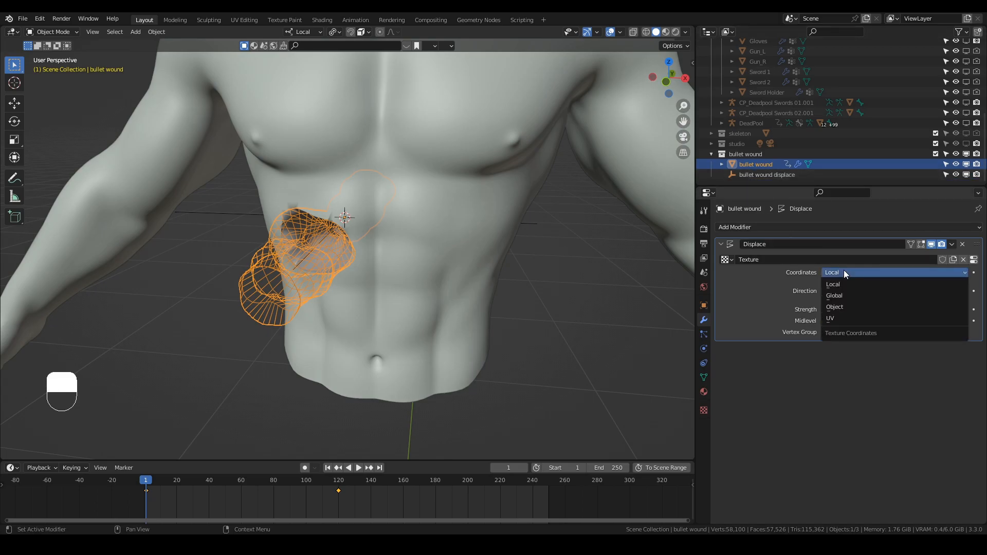
left_click(843, 305)
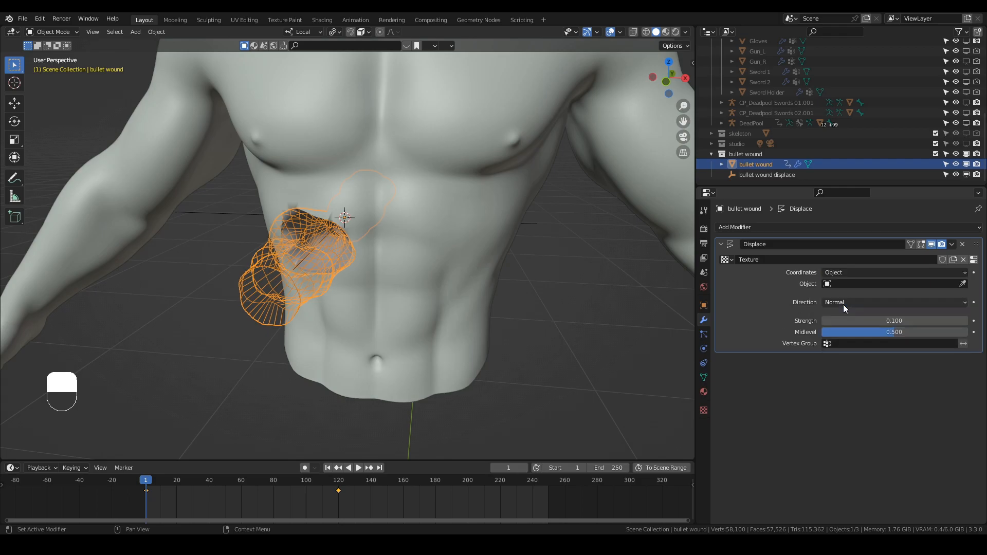
left_click(962, 284)
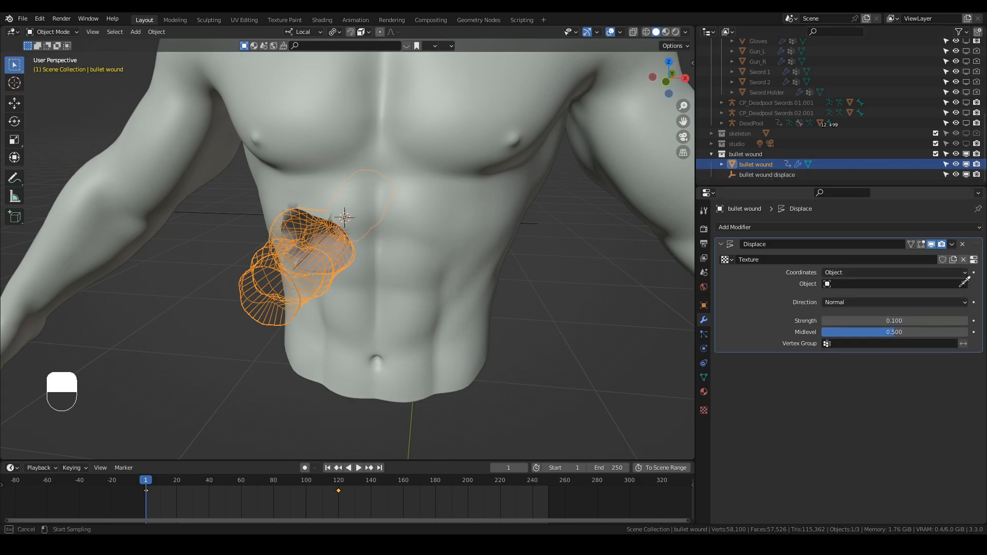
left_click(780, 175)
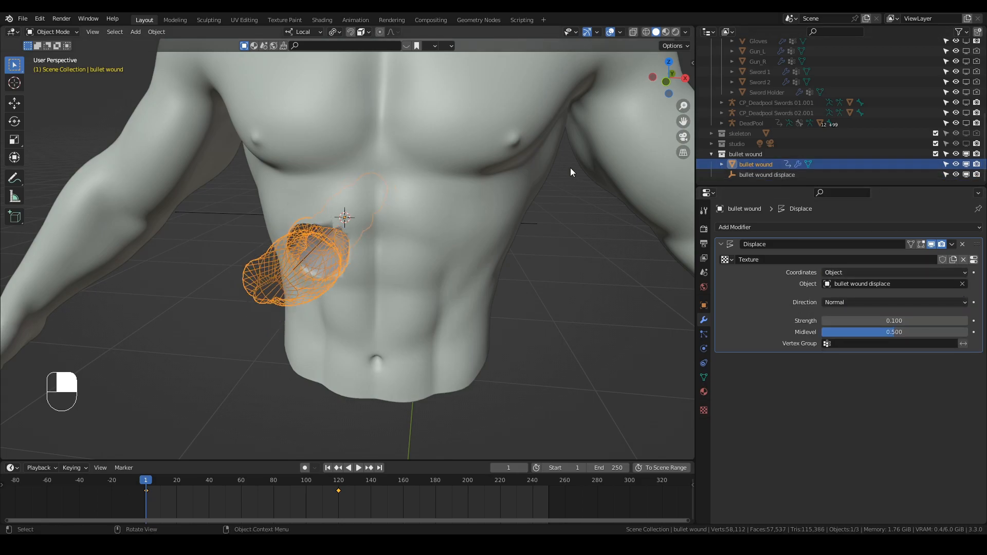
- With overlays hidden, try scaling the bullet wound displace empty and rotating it about its local Y axis to test the hole's shape
left_click(608, 31)
middle_click_drag(413, 181, 428, 157)
left_click(762, 176)
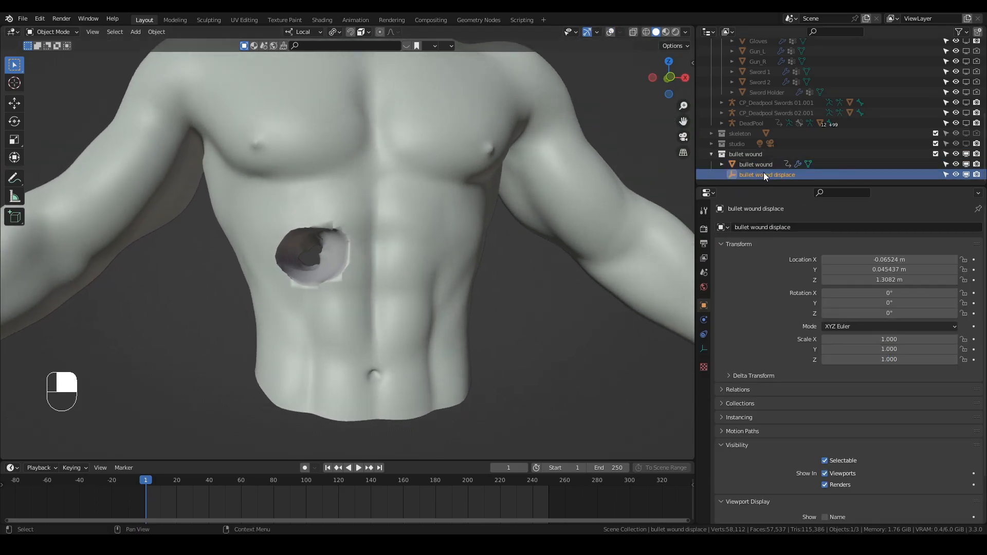
key("s")
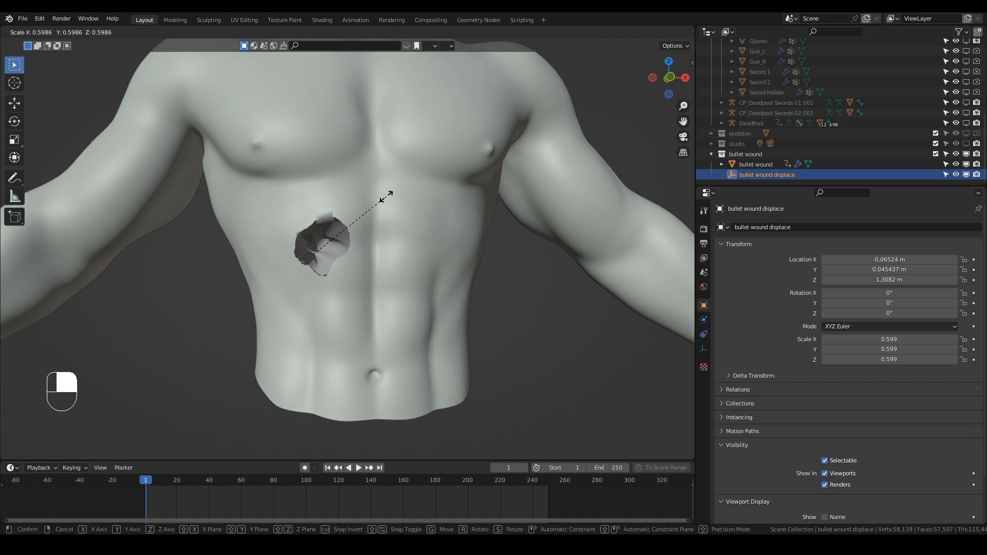
key("Escape")
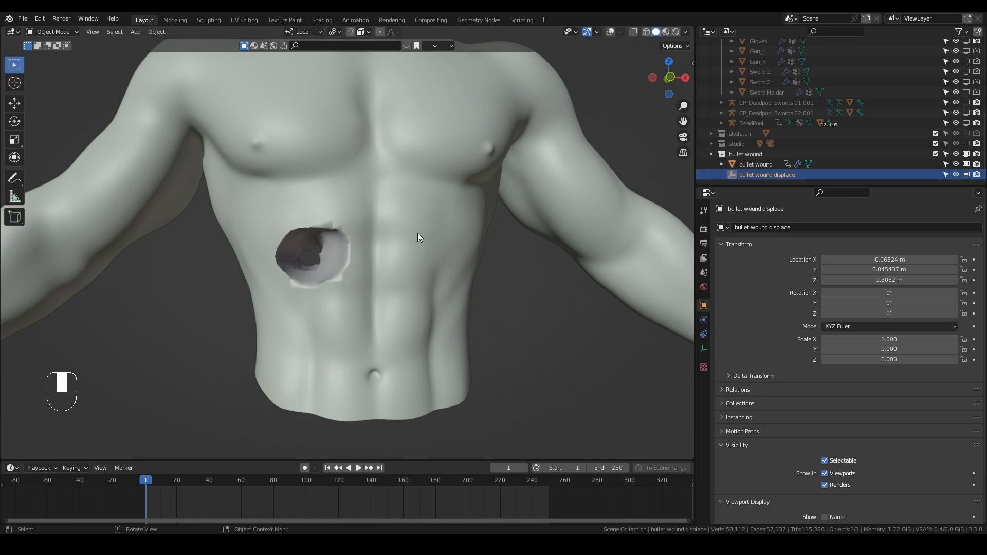
key("r")
key("y")
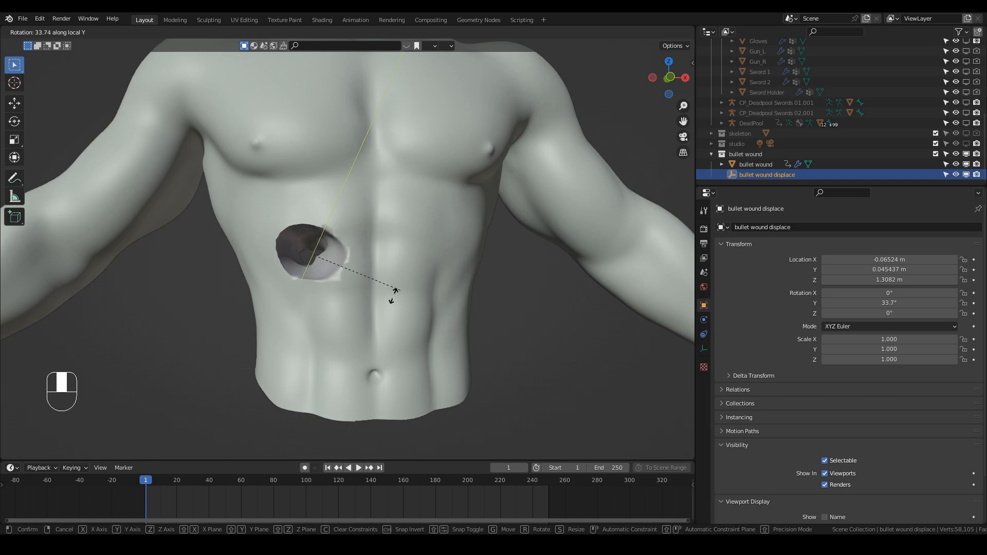
right_click(323, 261)
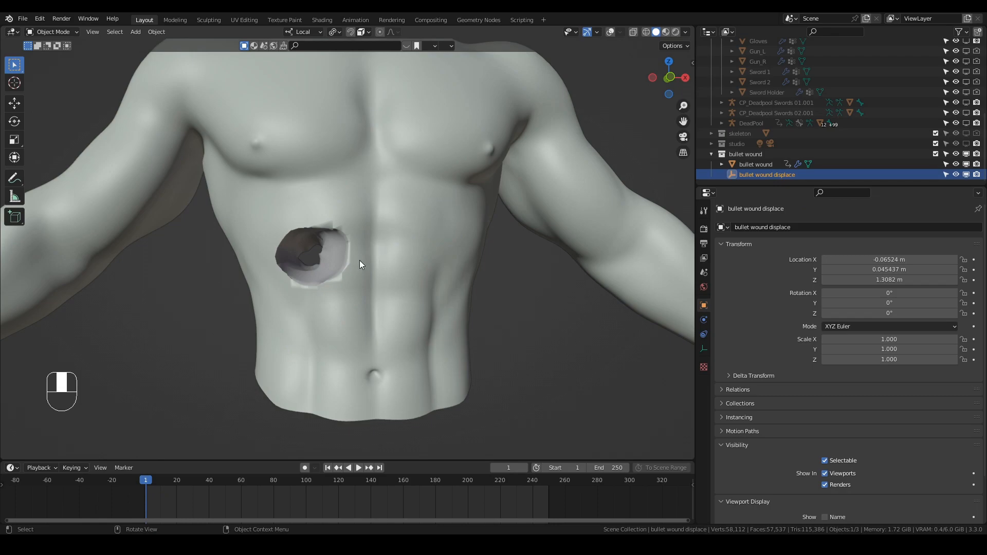
- Set the Displace modifier's Midlevel on the bullet wound cylinder to 0.618
left_click(742, 165)
key("ctrl+shift+z")
key("ctrl+shift+z")
key("ctrl+shift+z")
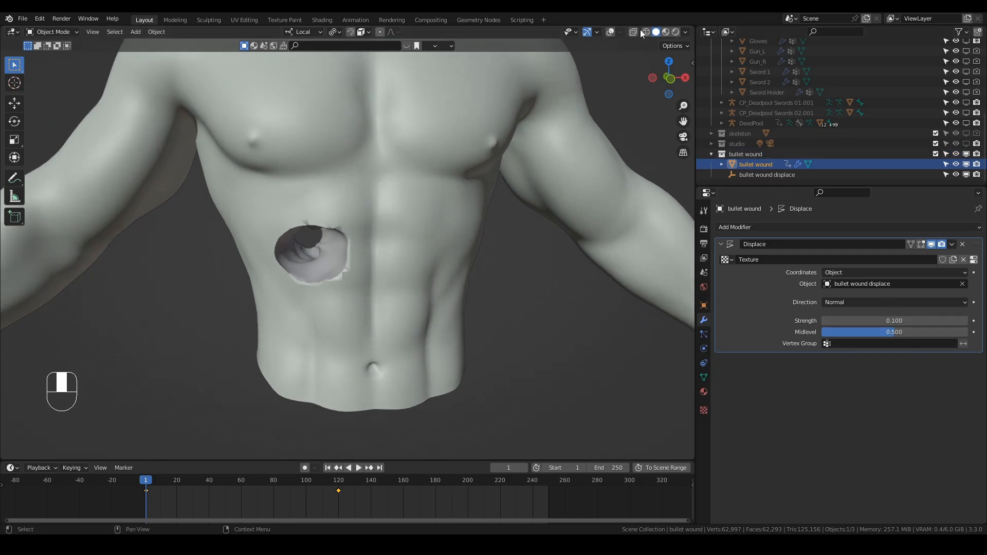
left_click(611, 32)
left_click_drag(892, 332, 953, 332)
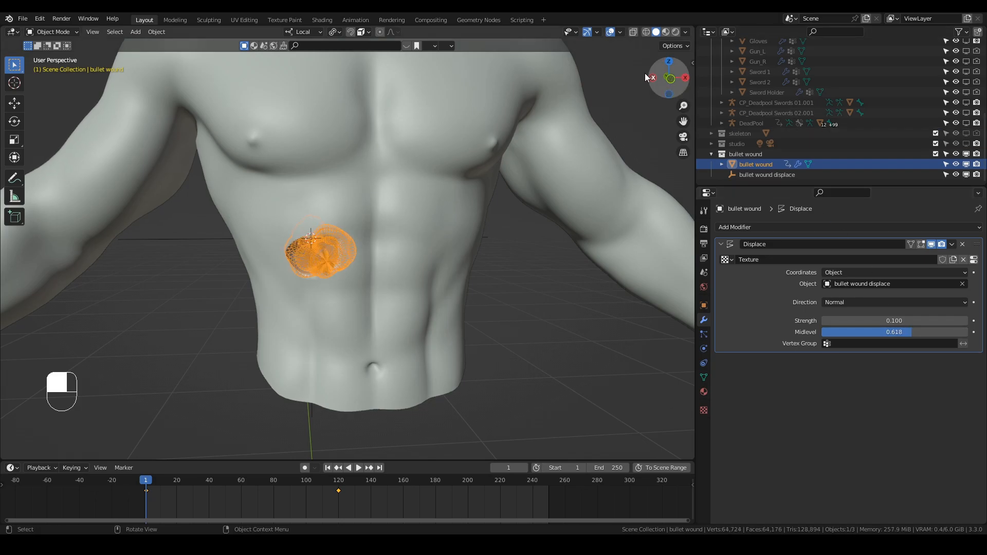
- Hide the viewport overlays, scrub through the wound animation up close, and return to the first frame
left_click(611, 31)
middle_click_drag(455, 251, 414, 248)
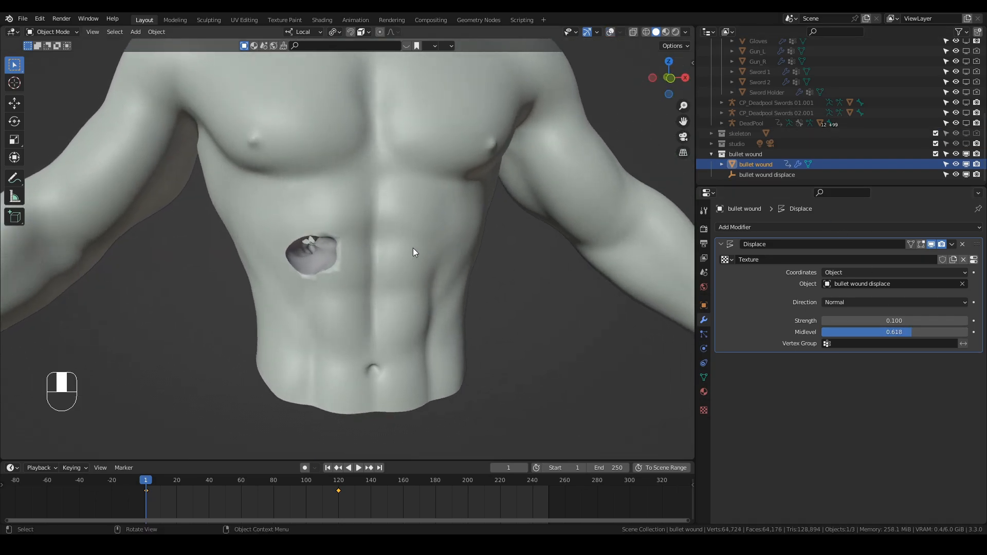
scroll(411, 247, "up", 5)
middle_click_drag(356, 259, 412, 252, "shift")
left_click_drag(152, 482, 193, 478)
left_click(327, 468)
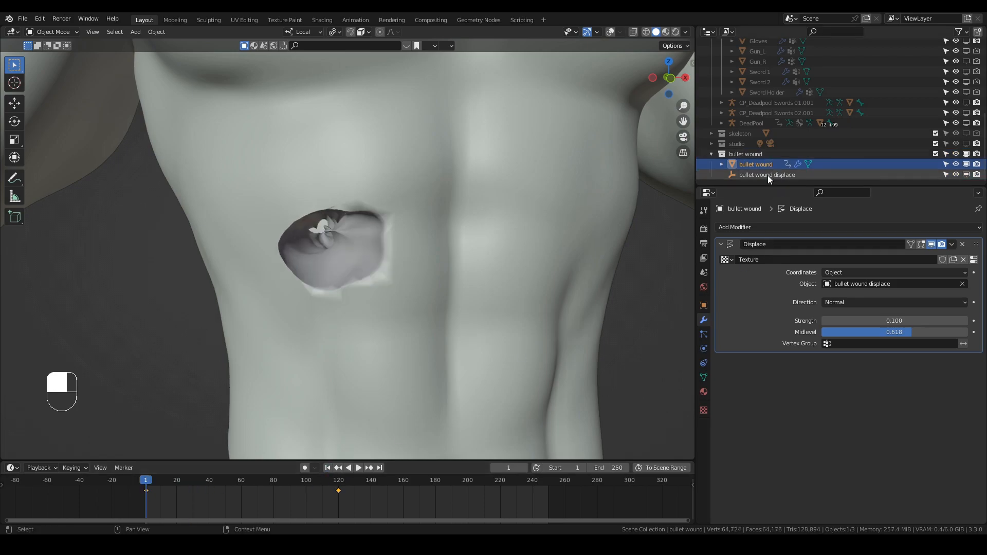
- Insert a Rotation keyframe for the bullet wound displace empty at frame 1
left_click(767, 175)
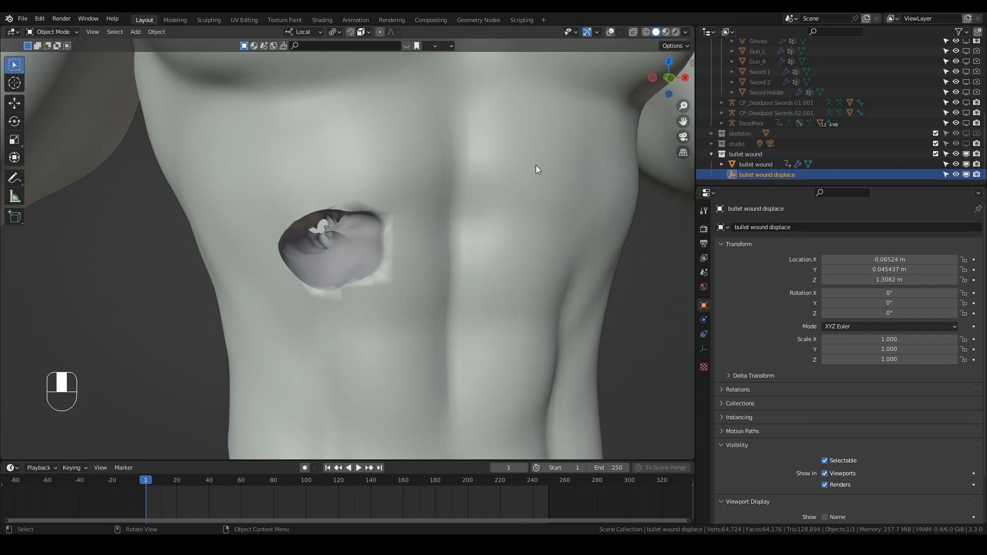
key("i")
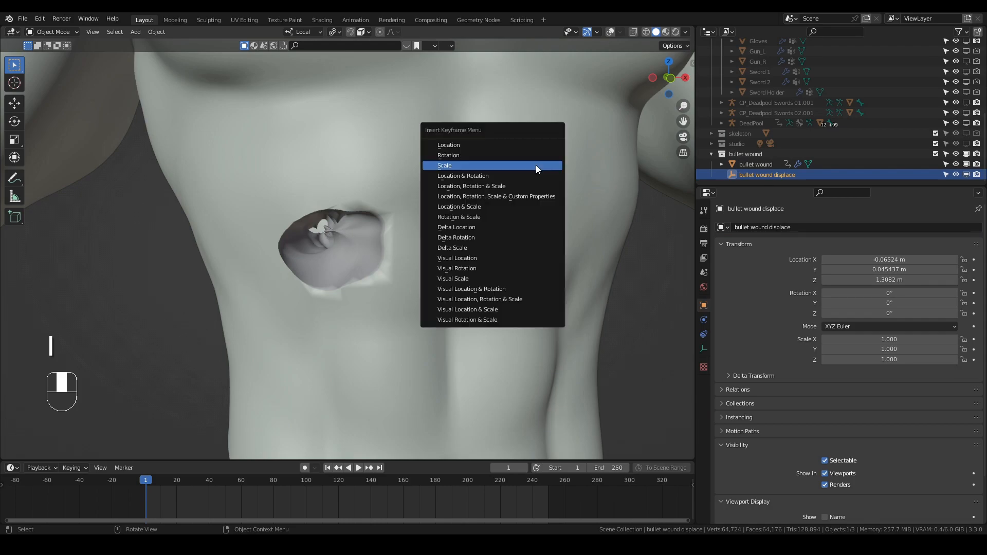
left_click(462, 155)
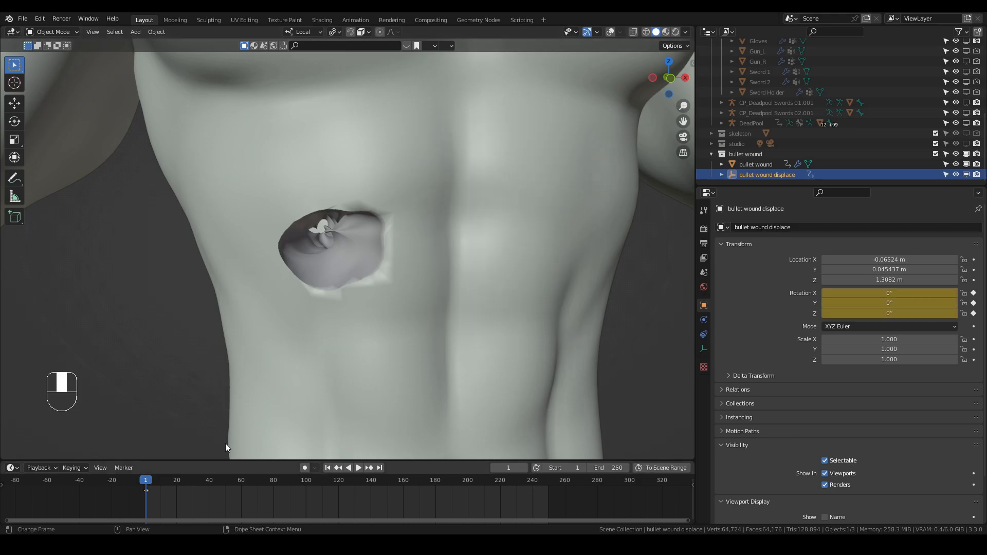
- At frame 120, rotate the bullet wound displace empty about 67.9° around its local Y axis and insert a Rotation keyframe
key("space")
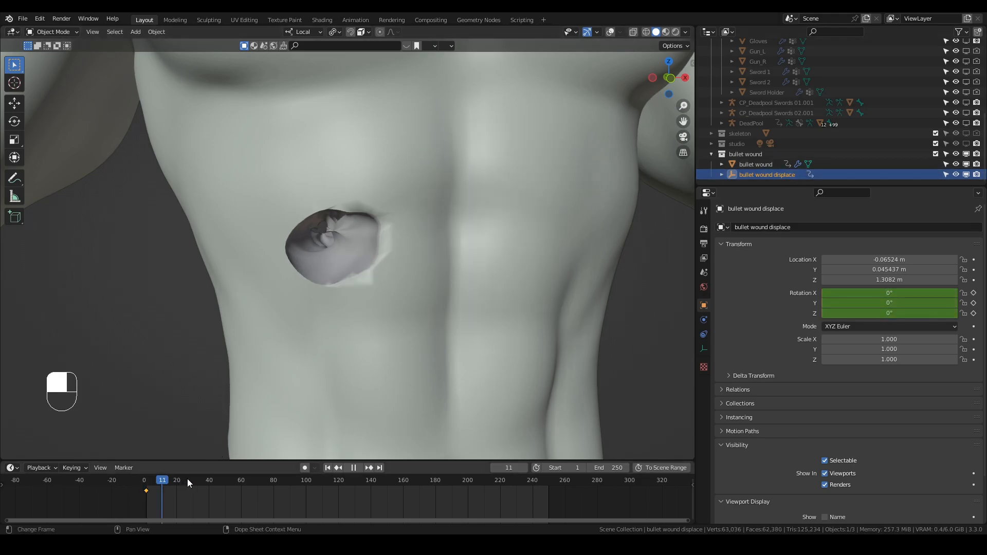
key("space")
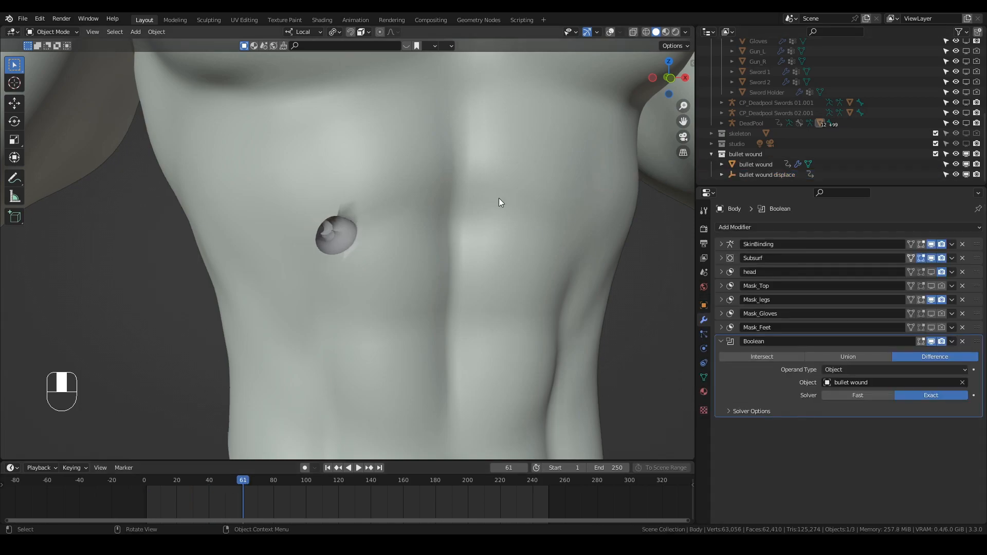
left_click(773, 165)
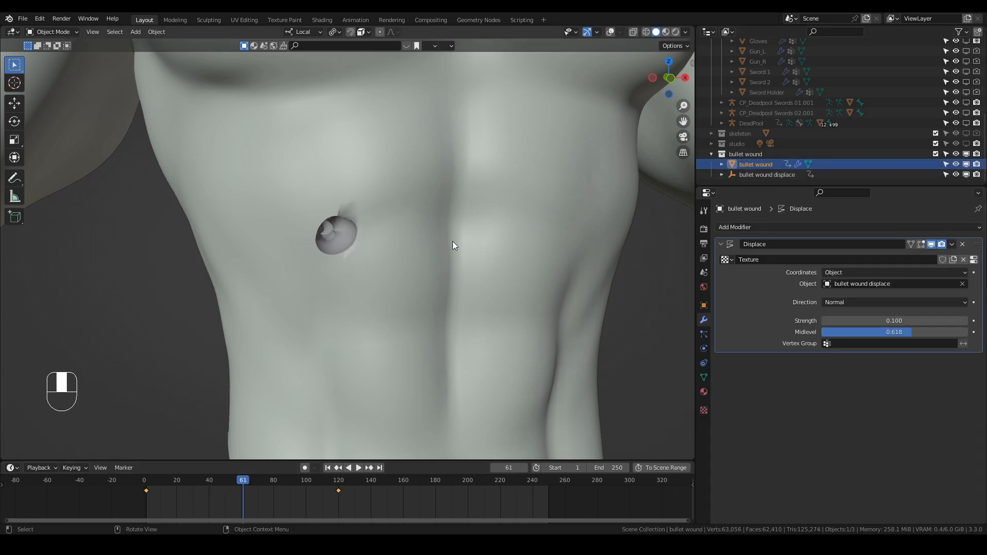
key("Up")
left_click(739, 176)
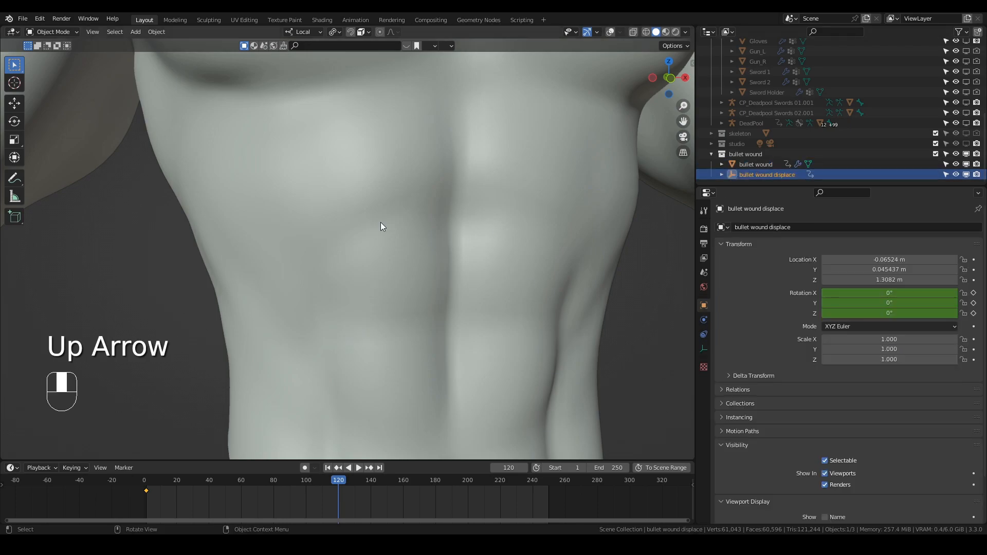
key("r")
key("y")
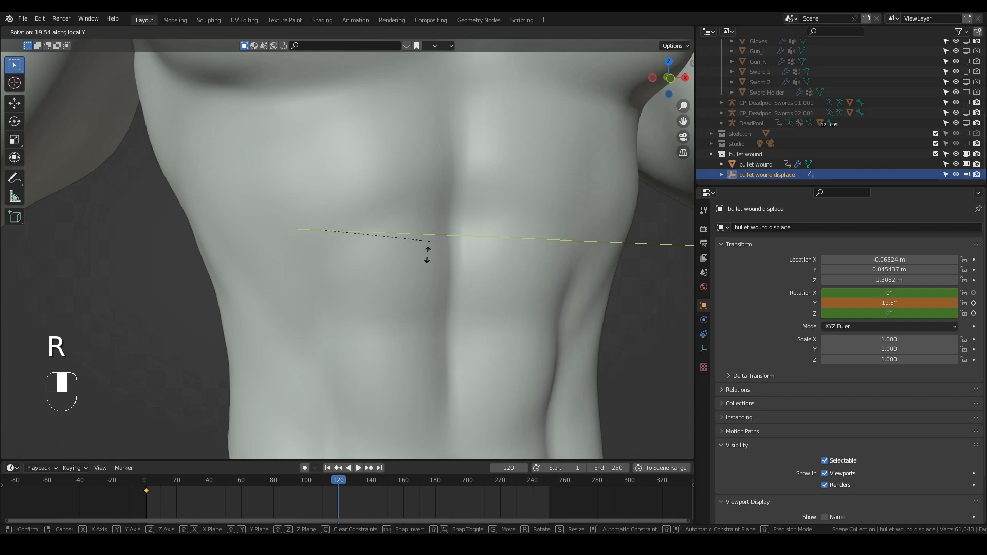
left_click(379, 308)
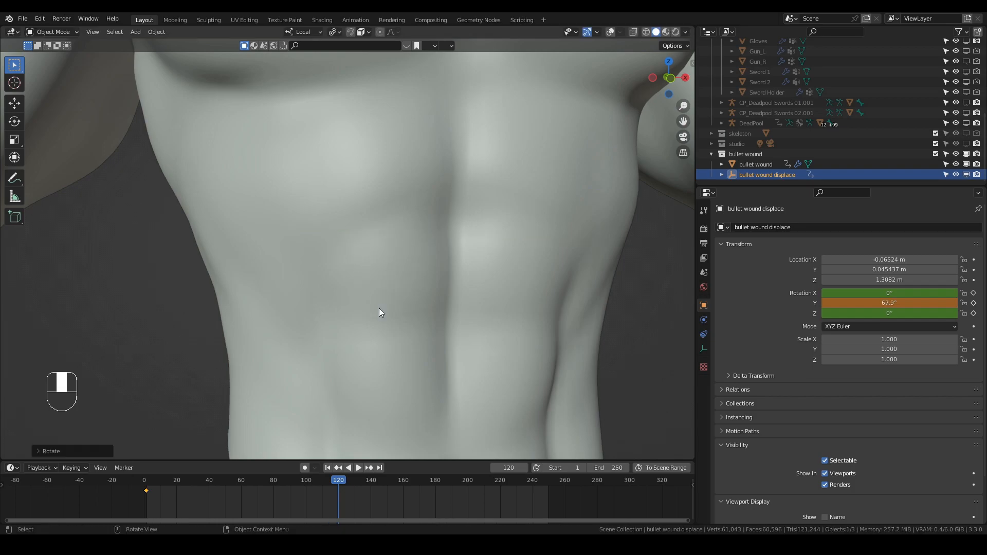
key("i")
left_click(378, 308)
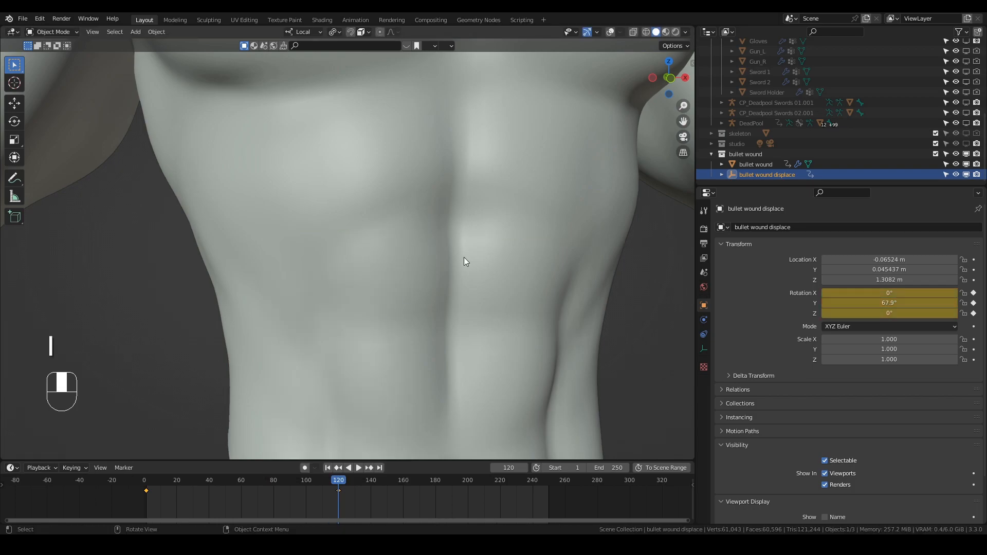
- Check the empty's rotation values with overlays shown, then hide them and review the closing wound by scrubbing the animation
left_click(608, 32)
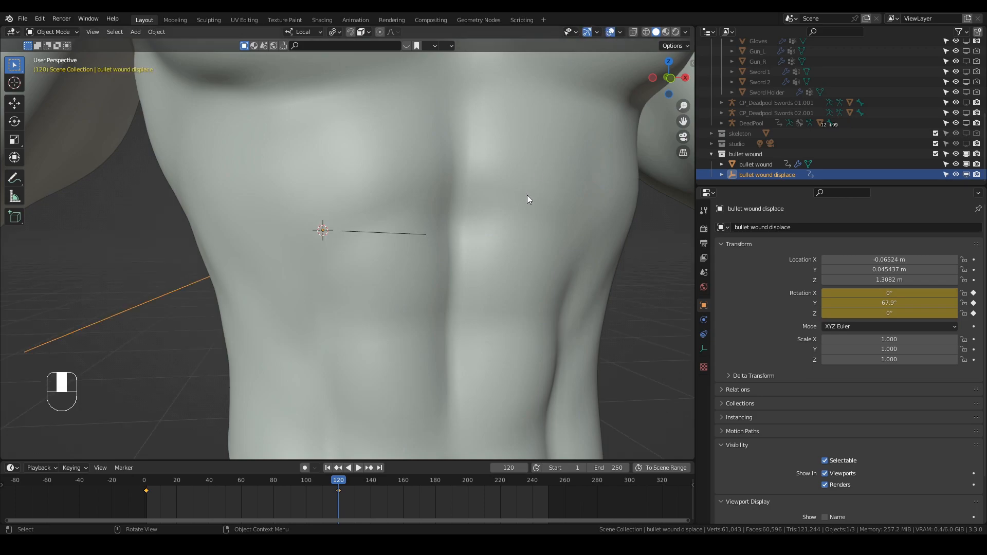
key("n")
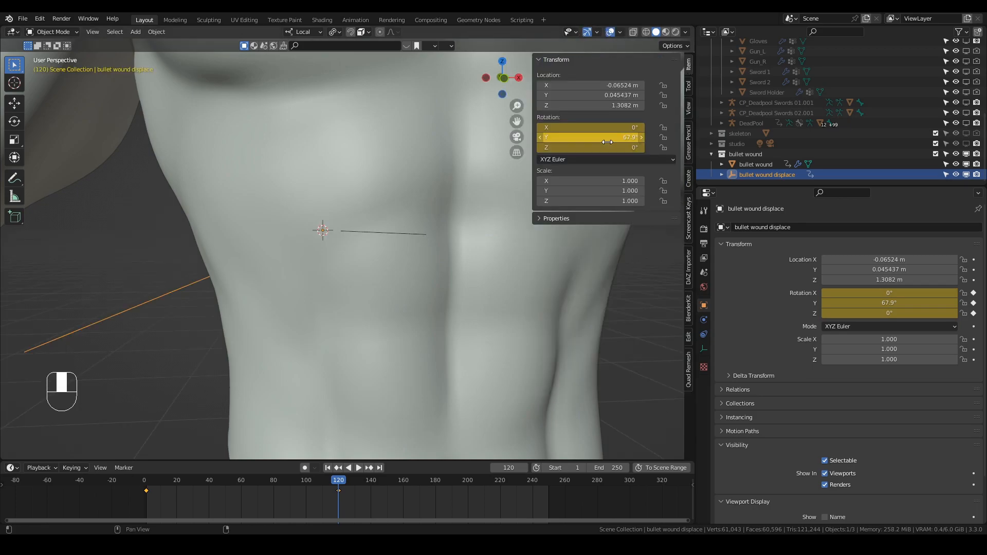
key("n")
left_click(610, 31)
left_click_drag(323, 481, 256, 487)
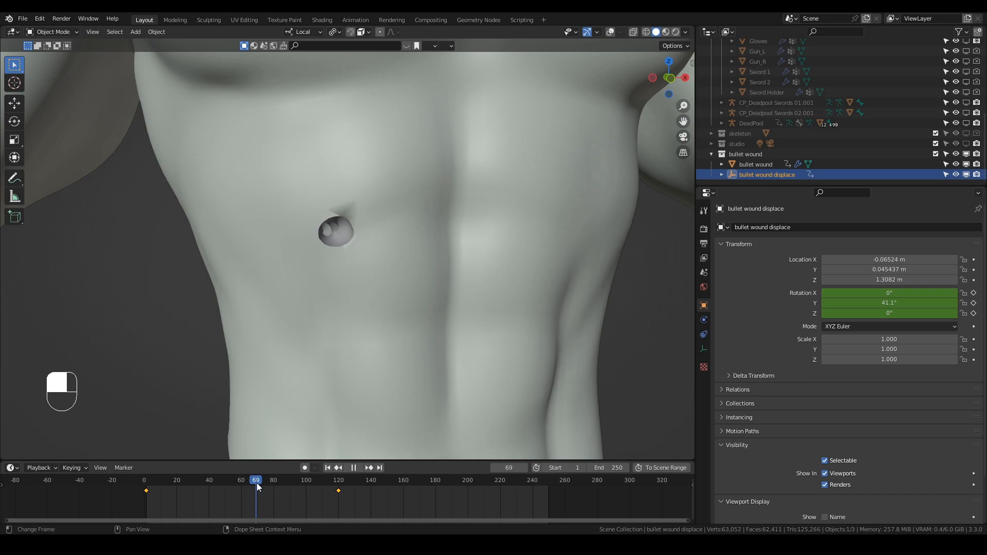
key("space")
- Select the bullet wound cylinder and create a new material named "bloody insides" for it
left_click(755, 163)
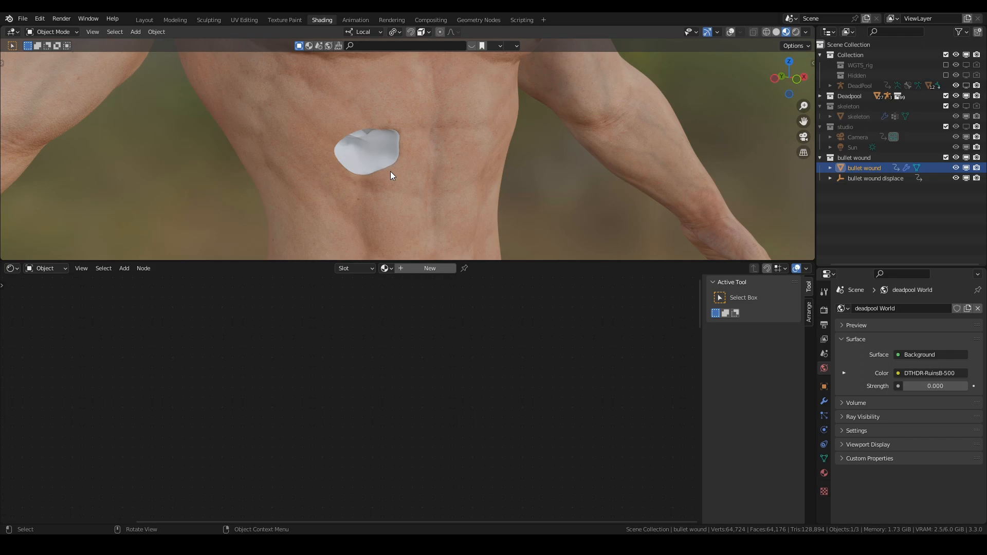
left_click(421, 269)
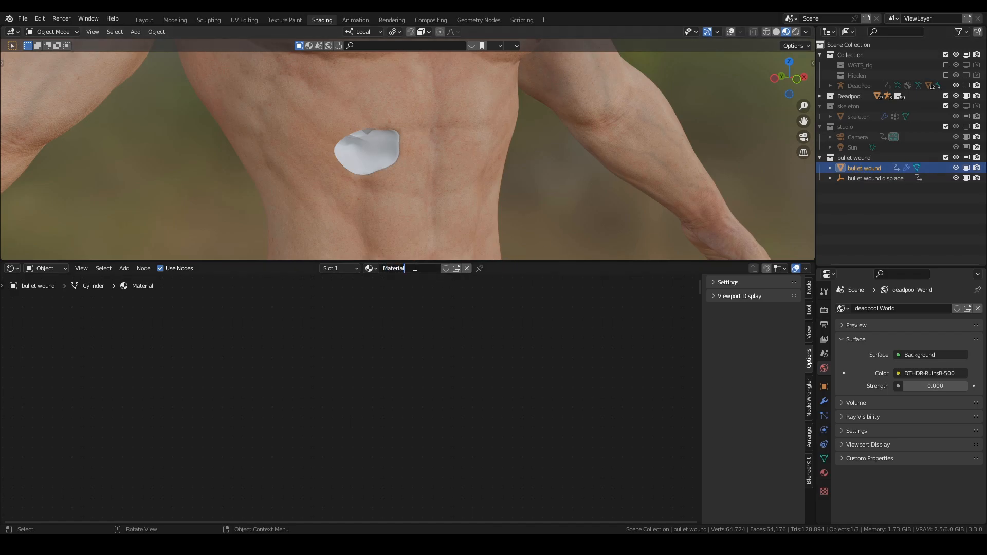
type("bloody insides")
key("Return")
- Add a Voronoi Texture and a Noise Texture node to the bloody insides material
key("Home")
middle_click_drag(323, 372, 450, 386)
key("shift+a")
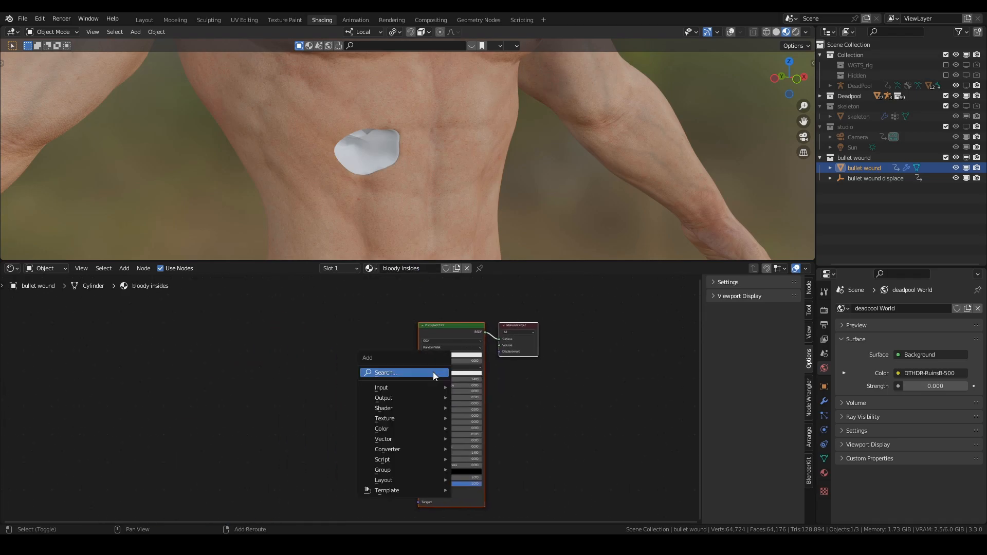
left_click(429, 372)
type("voro")
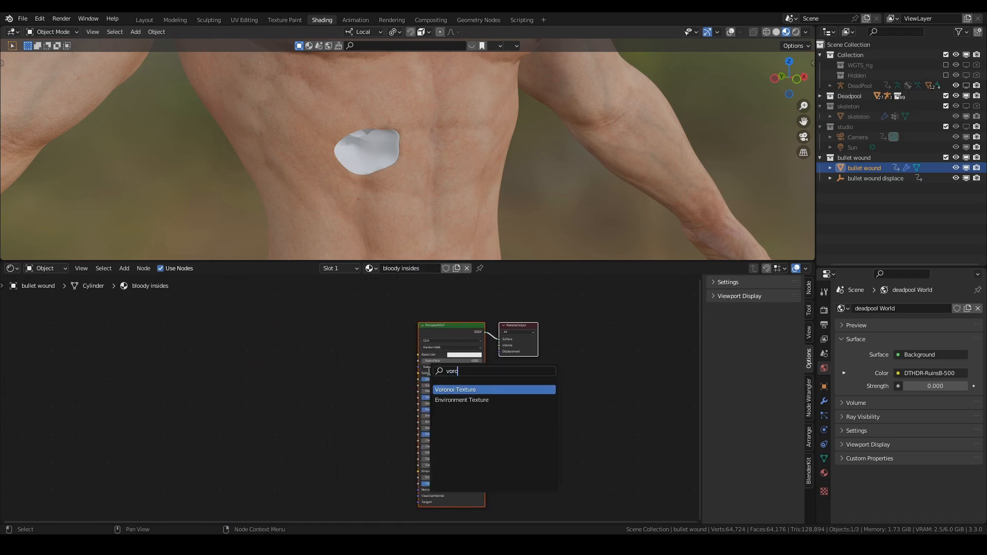
left_click(455, 392)
left_click(152, 326)
- Add a MixRGB node beside the two texture nodes
key("shift+a")
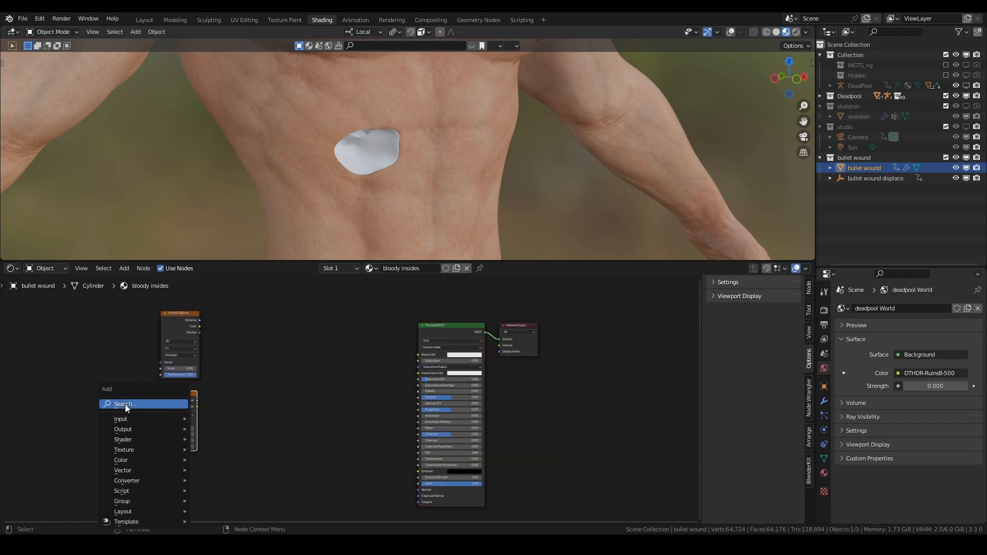
left_click(125, 404)
type("mix")
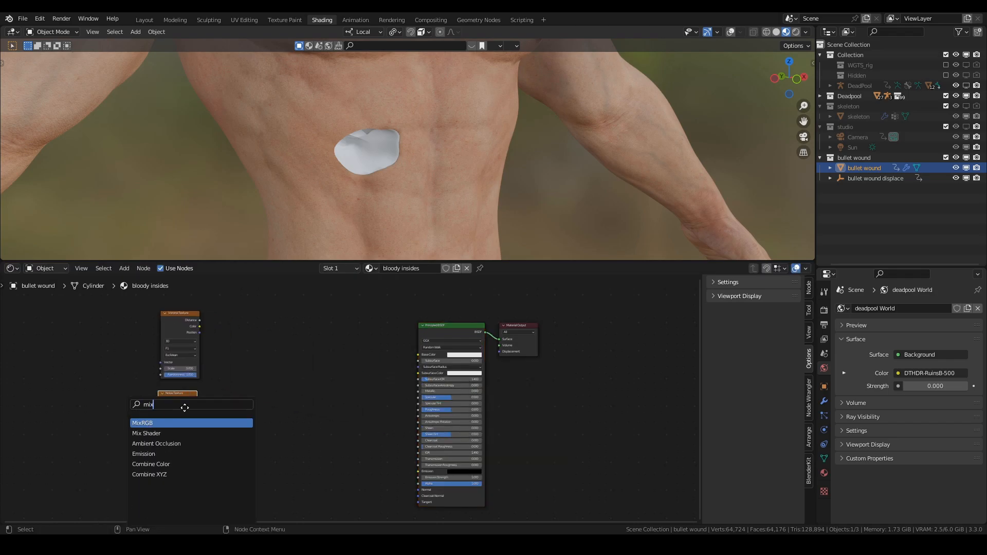
key("Return")
left_click(272, 362)
- Add a ColorRamp and route Noise Fac to Color1 and Voronoi Distance to Color2 of Mix, then through the ramp into Base Color
key("shift+a")
left_click(272, 362)
type("color")
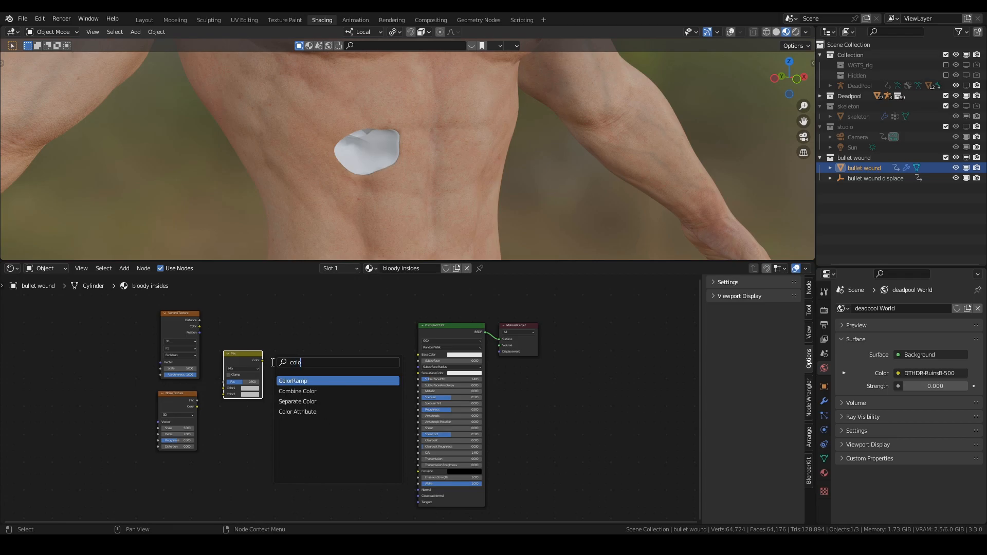
key("Return")
left_click(309, 349)
left_click_drag(325, 387, 355, 421)
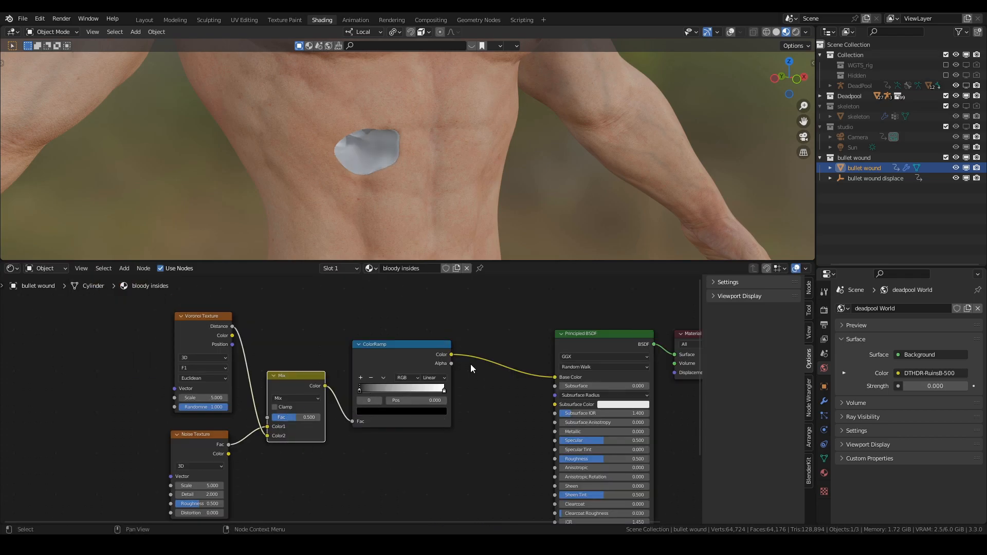
- Add Texture Coordinate and Mapping nodes to the Voronoi Texture and link the Mapping vector to the Noise Texture too
scroll(319, 351, "down", 2)
middle_click_drag(315, 352, 425, 319)
left_click(331, 324)
key("ctrl+t")
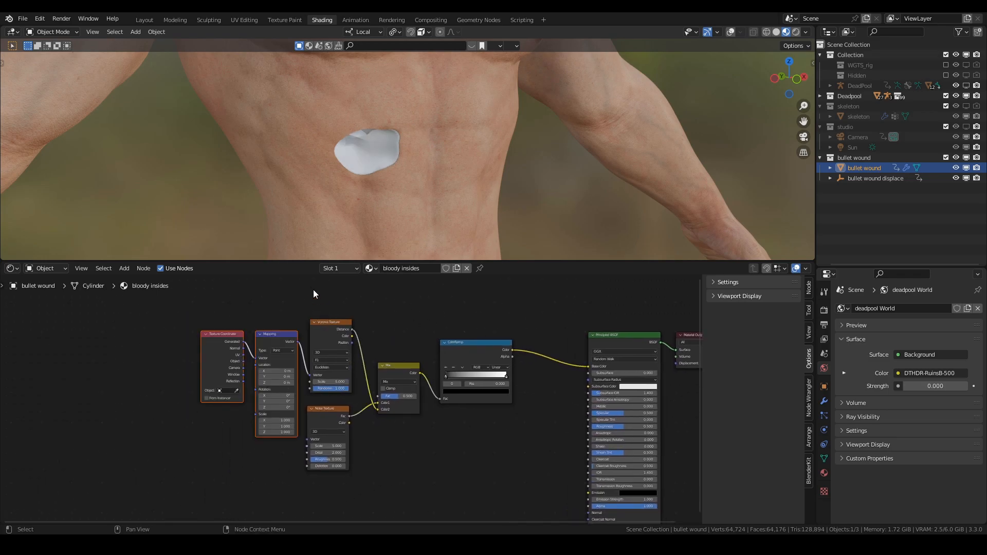
left_click_drag(202, 314, 270, 353)
left_click_drag(193, 317, 307, 427)
key("g")
left_click(186, 409)
left_click_drag(213, 378, 309, 440)
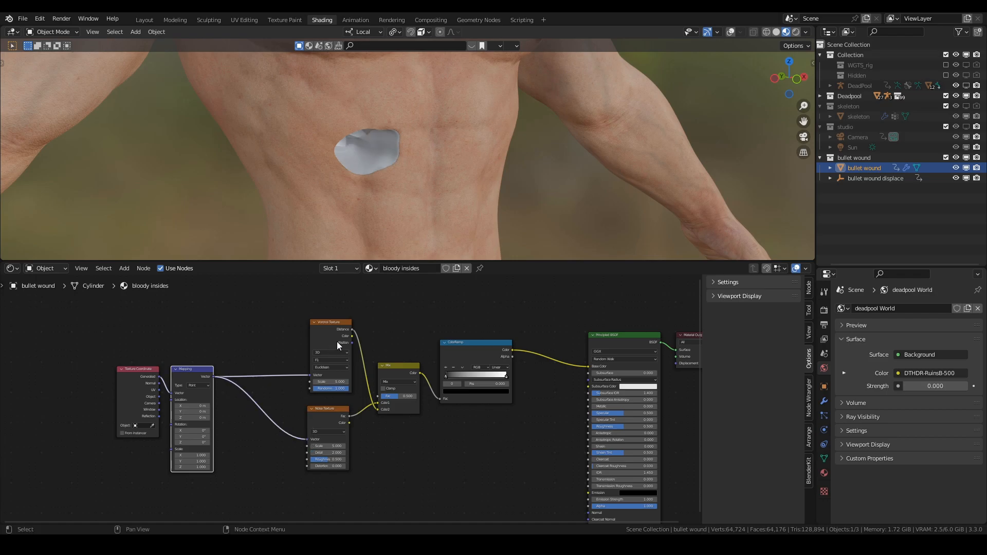
- Color the ColorRamp's first stop dark red
scroll(442, 363, "up", 4)
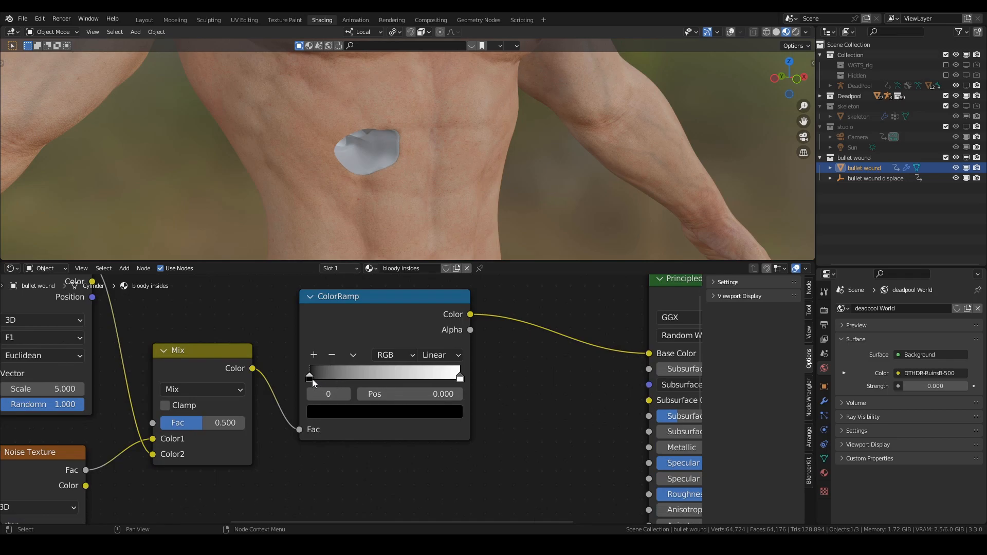
left_click(333, 407)
left_click_drag(428, 303, 429, 286)
left_click_drag(364, 263, 357, 311)
- Color the ColorRamp's end stop a saturated red with value about 0.27 and bring both stops inward, the dark one to 0.150
left_click(459, 378)
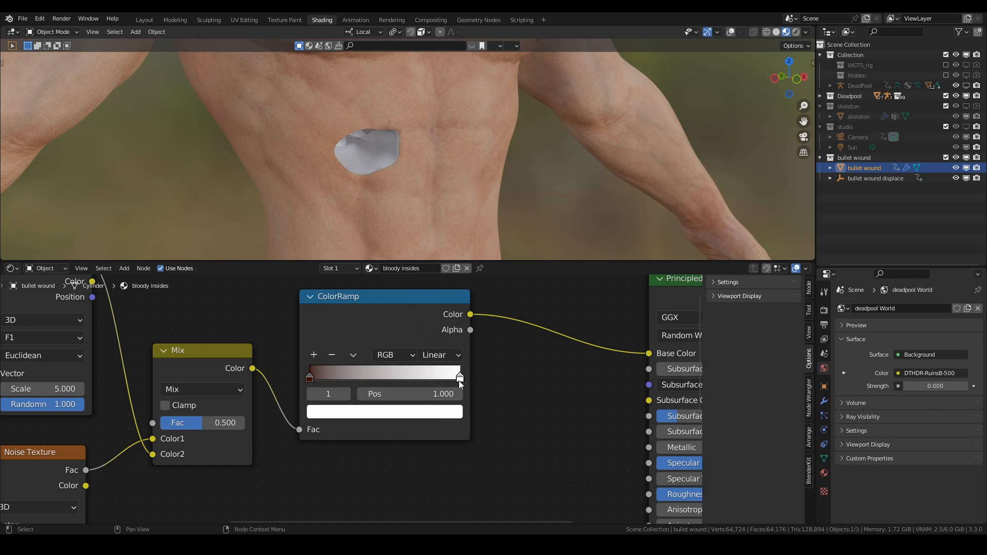
left_click(418, 412)
left_click(377, 302)
left_click_drag(376, 302, 375, 308)
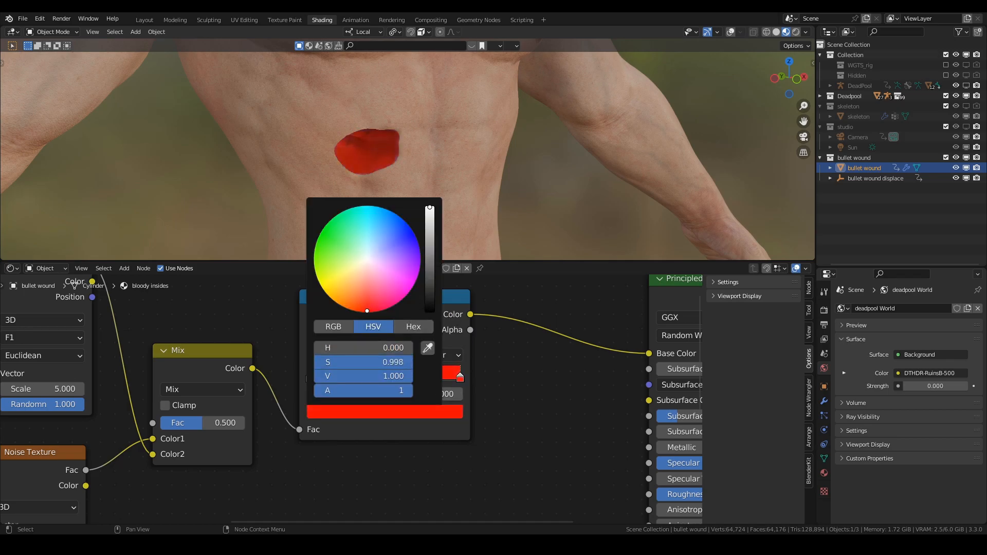
left_click_drag(433, 242, 429, 254)
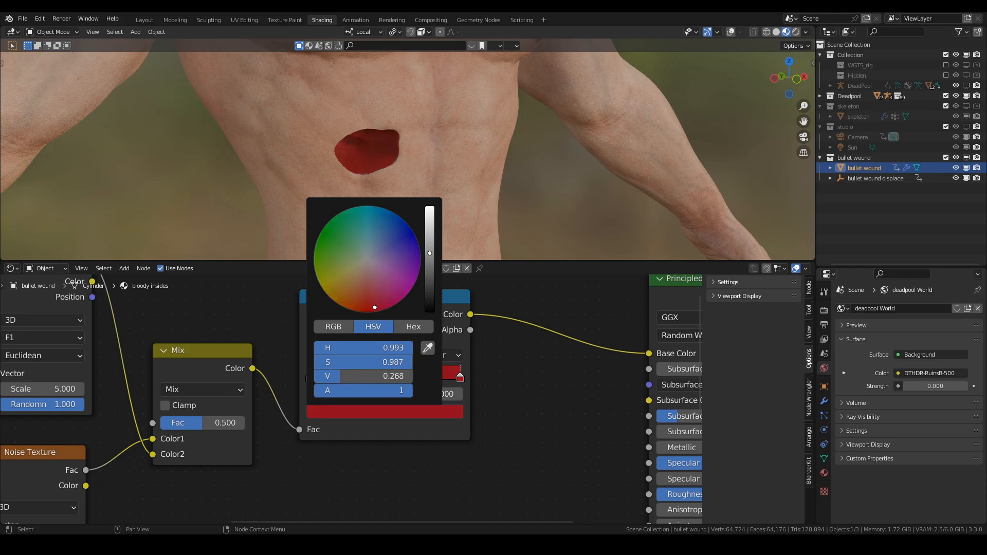
left_click_drag(375, 307, 366, 310)
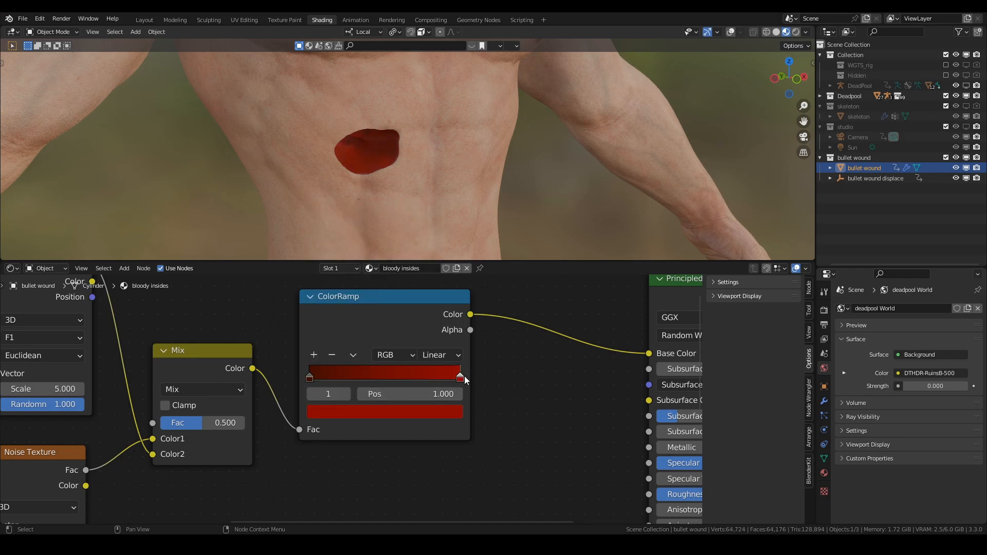
left_click_drag(435, 378, 415, 378)
left_click_drag(310, 378, 333, 377)
- Set the Mapping node's scale to 10 on X, Y and Z
scroll(283, 374, "down", 12)
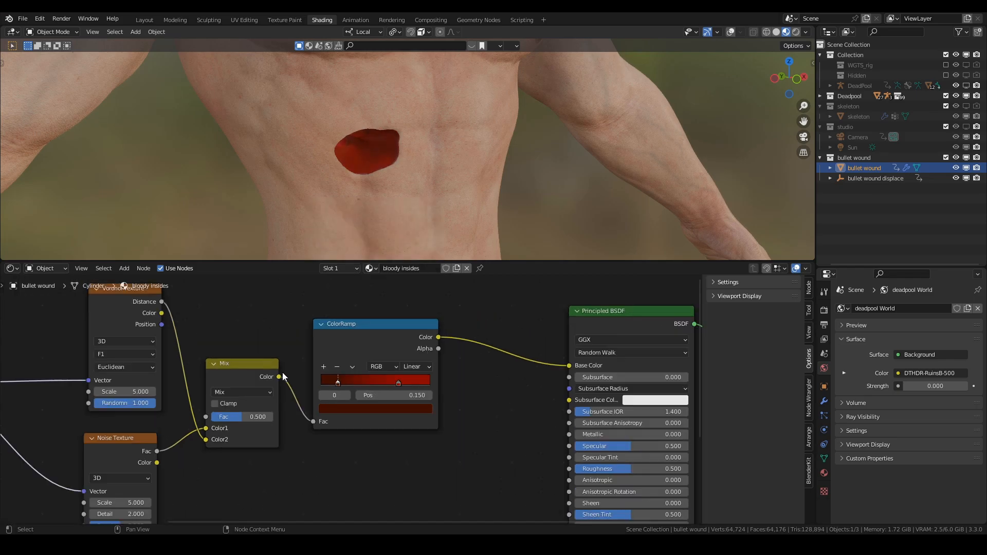
middle_click_drag(171, 413, 483, 373)
scroll(484, 373, "up", 8)
left_click_drag(482, 440, 482, 462)
type("10")
key("Return")
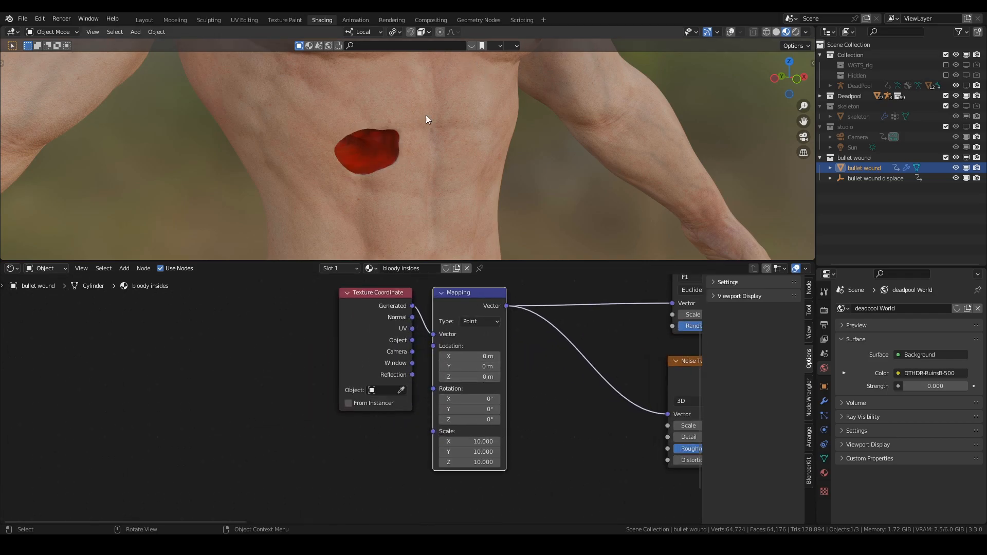
- Set the Voronoi Texture scale to 13.6 and reorder the ColorRamp so bright red at 0.418 comes before dark red
middle_click_drag(433, 100, 379, 117)
scroll(400, 155, "up", 5)
middle_click_drag(400, 156, 526, 163, "shift")
middle_click_drag(353, 133, 369, 133)
scroll(587, 339, "down", 4)
middle_click_drag(519, 348, 153, 382)
scroll(336, 379, "up", 5)
middle_click_drag(397, 370, 331, 393)
scroll(332, 393, "up", 1)
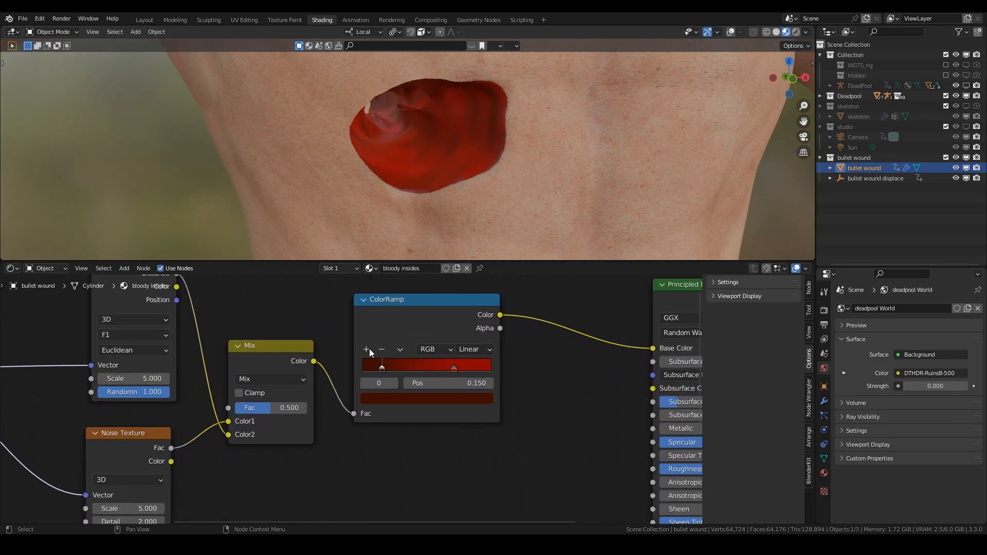
scroll(252, 396, "down", 1)
middle_click_drag(233, 406, 273, 395)
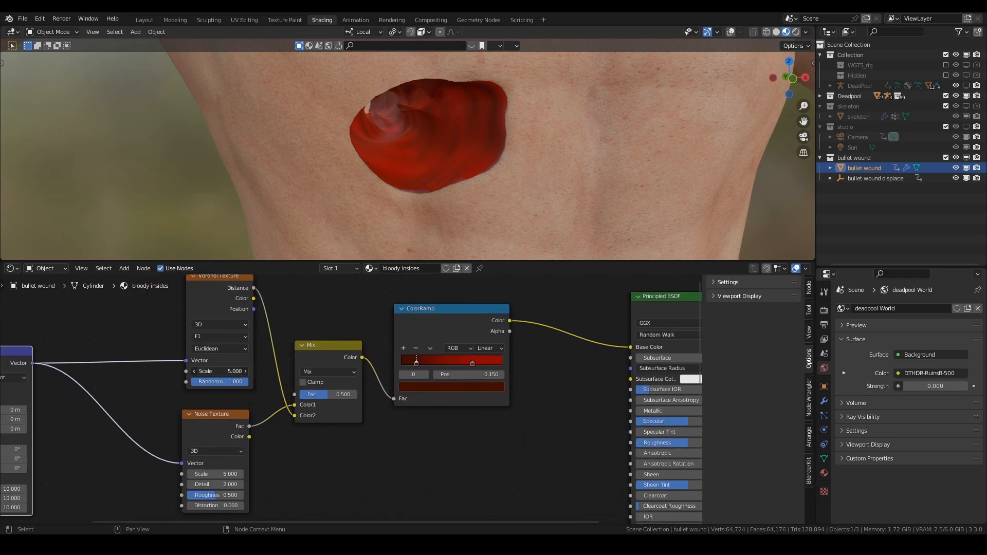
mouse_move(469, 364)
left_mouse_down()
mouse_move(433, 360)
mouse_move(484, 363)
mouse_move(441, 362)
left_mouse_up()
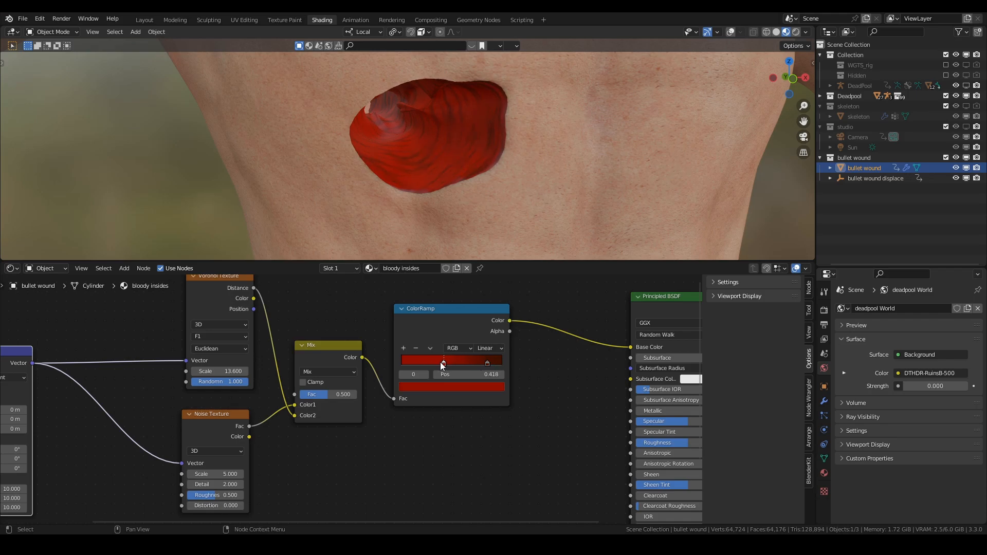
- Add a third ColorRamp stop, color it muted purple with saturation 0.594 and value 0.155, and place it at 0.845
left_click(404, 349)
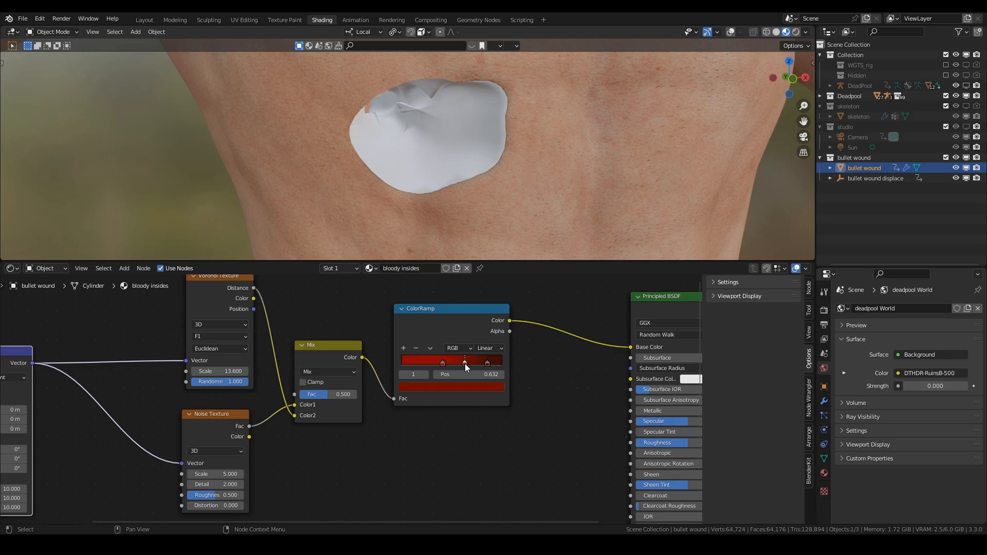
left_click_drag(465, 364, 460, 364)
left_click(419, 385)
left_click_drag(443, 320, 447, 292)
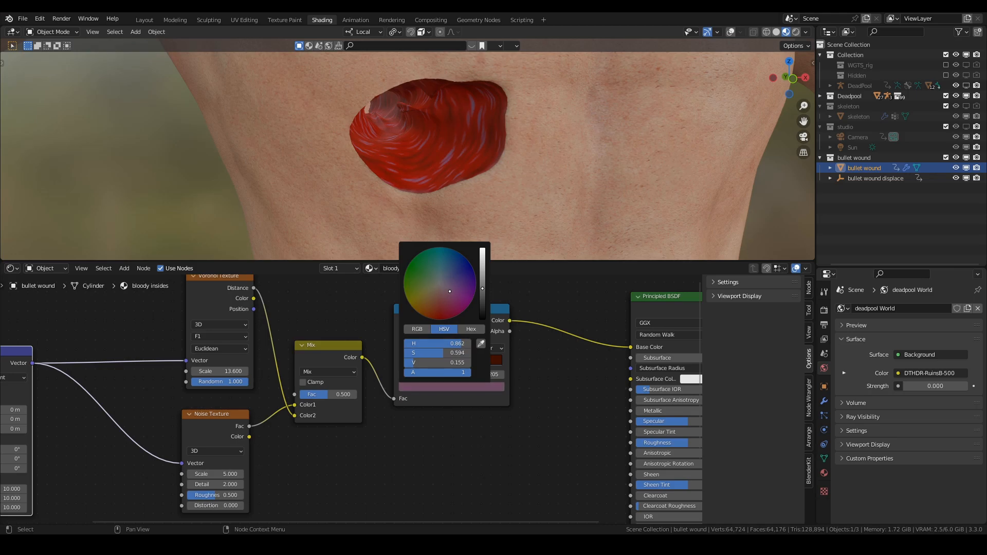
left_click_drag(420, 362, 484, 360)
left_click(495, 363)
- Make the wound shinier by setting the Principled BSDF's roughness to 0.164 and specular to 0.764
scroll(472, 367, "down", 3)
middle_click_drag(632, 435, 540, 390)
scroll(540, 391, "up", 1)
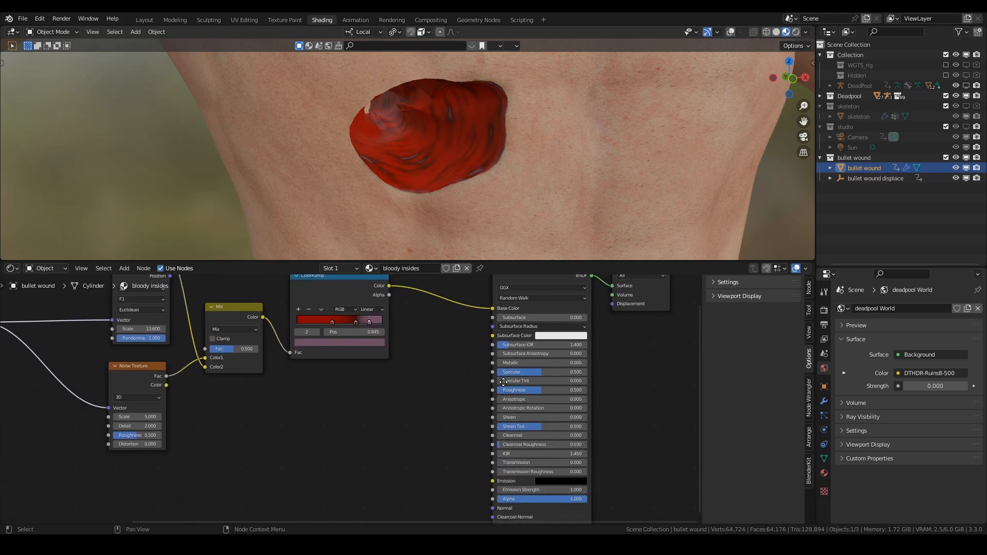
left_click_drag(540, 390, 565, 371)
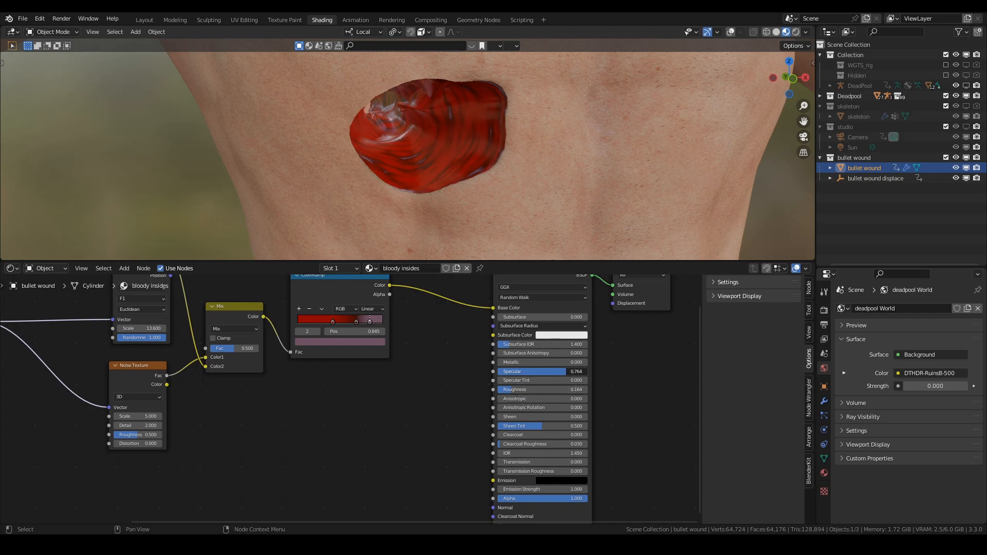
- Add a Bump node with strength 0.2, feeding the ColorRamp color into Height and its output into the Principled BSDF Normal
scroll(414, 381, "down", 2)
middle_click_drag(415, 381, 478, 358)
key("shift+a")
type("bump")
key("Return")
type("200")
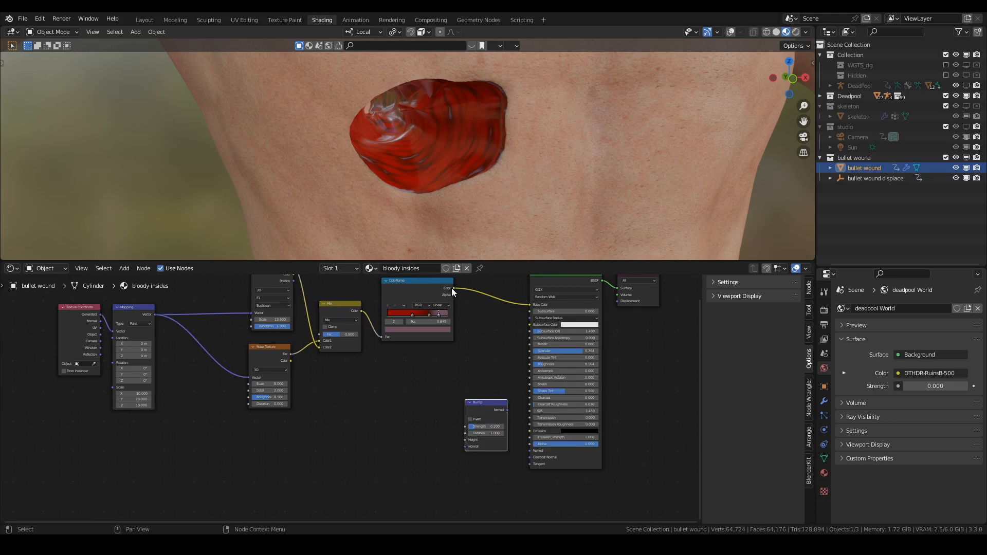
left_click_drag(453, 288, 465, 439)
left_click_drag(507, 410, 530, 450)
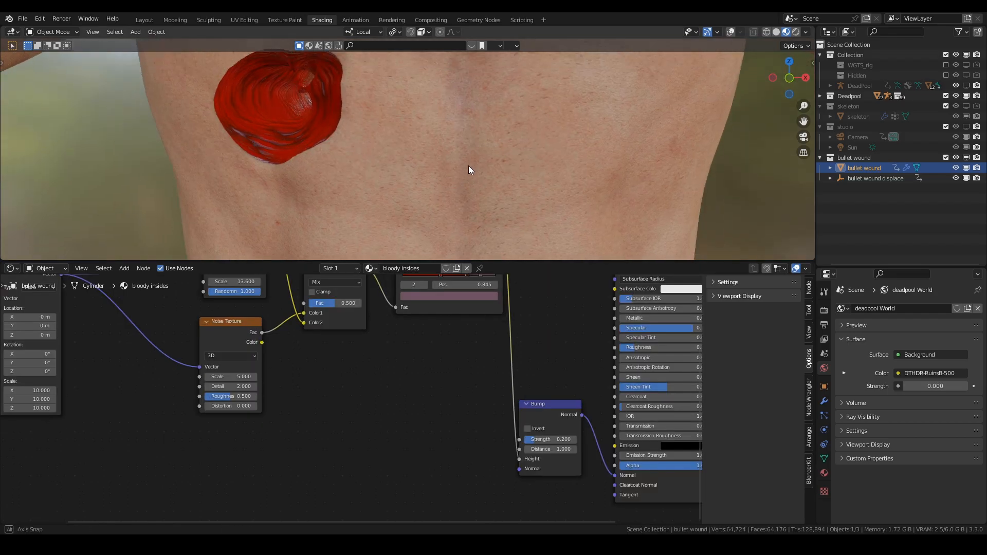
- Rearrange the ColorRamp to run from purple at 0.182 through red to dark red, and set specular to 0.868 and roughness to 0
middle_click_drag(370, 317, 384, 339)
middle_click_drag(453, 336, 437, 394)
scroll(462, 372, "up", 5)
left_click_drag(536, 340, 440, 338)
middle_click_drag(612, 382, 383, 360)
left_click_drag(511, 381, 483, 407)
mouse_move(270, 140)
middle_mouse_down()
mouse_move(307, 138)
mouse_move(286, 144)
middle_mouse_up()
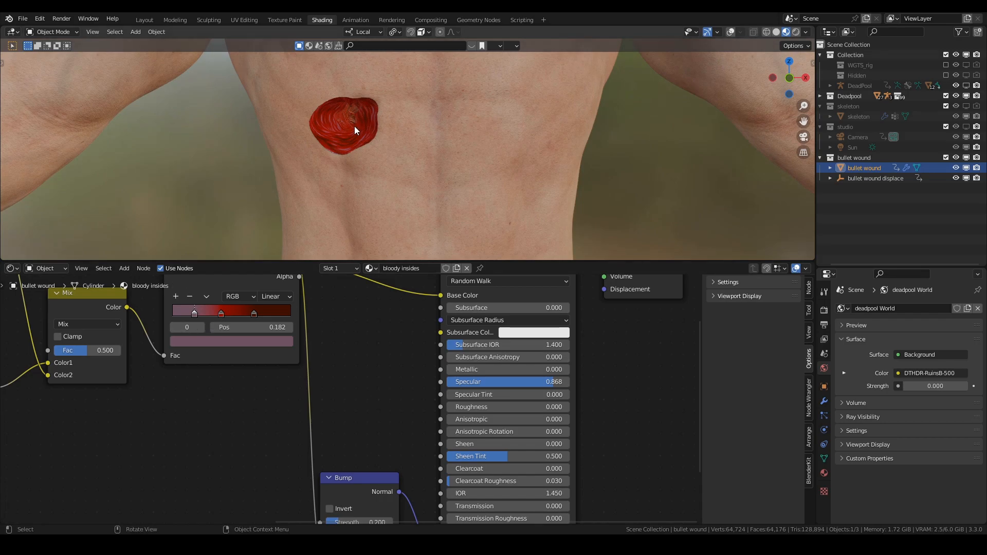
- Switch both the Voronoi Texture and the Noise Texture to 4D
scroll(234, 340, "down", 4)
middle_click_drag(179, 345, 398, 338)
scroll(276, 320, "up", 3)
middle_click_drag(277, 320, 286, 358)
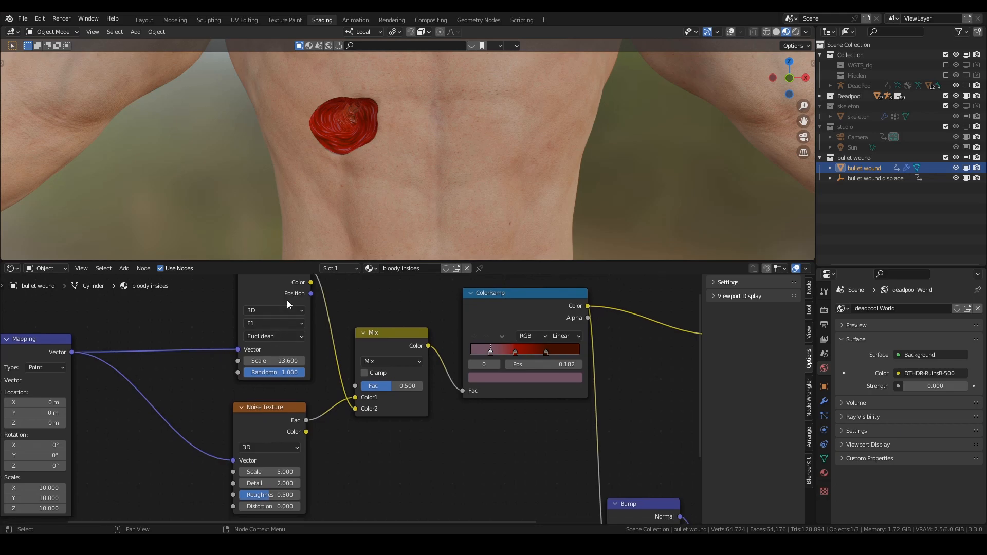
middle_click_drag(287, 300, 289, 332)
left_click(281, 307)
left_click(270, 440)
left_click(275, 343)
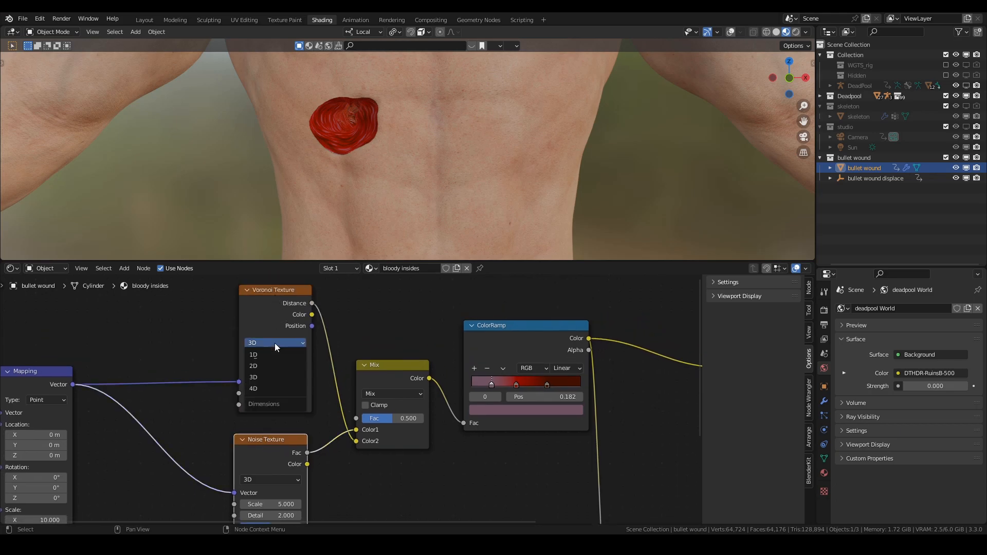
left_click(263, 389)
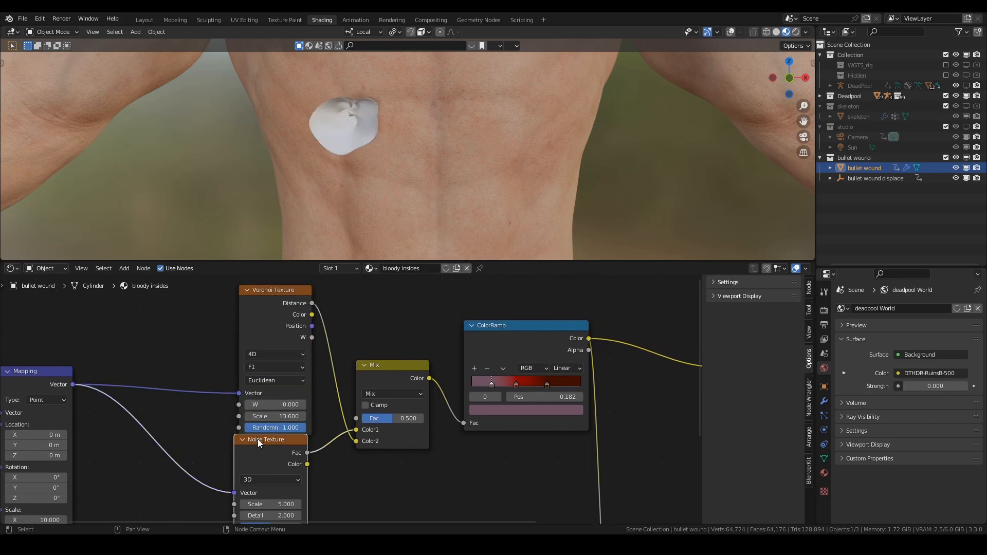
left_click(260, 478)
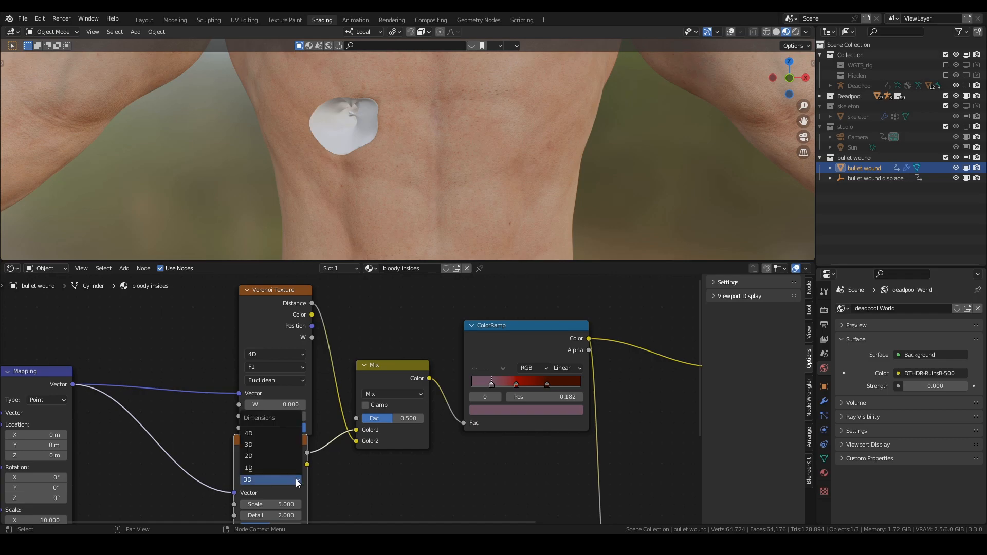
left_click(273, 434)
- Add a Value node and connect it to the W inputs of both texture nodes
scroll(275, 430, "down", 1)
middle_click_drag(276, 431, 319, 329)
key("shift+a")
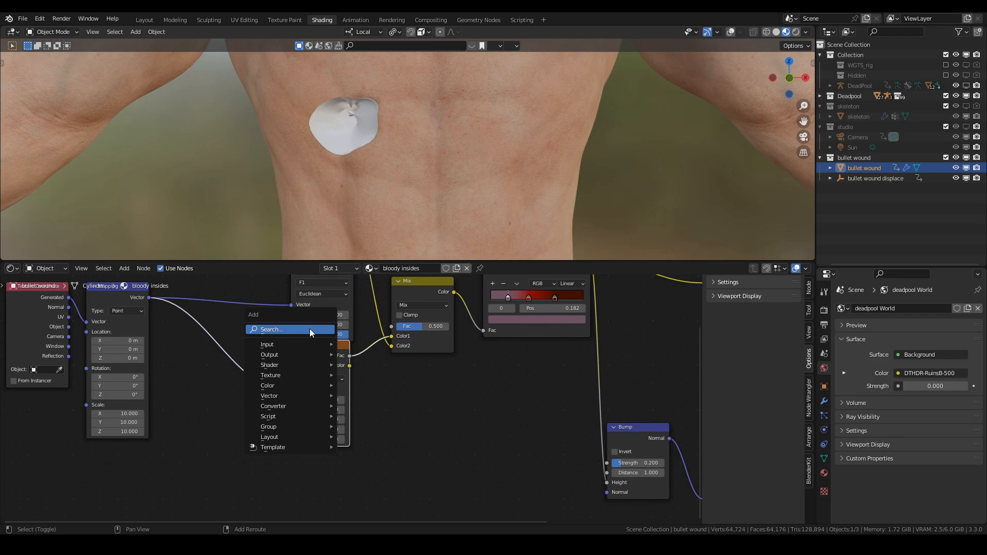
type("value")
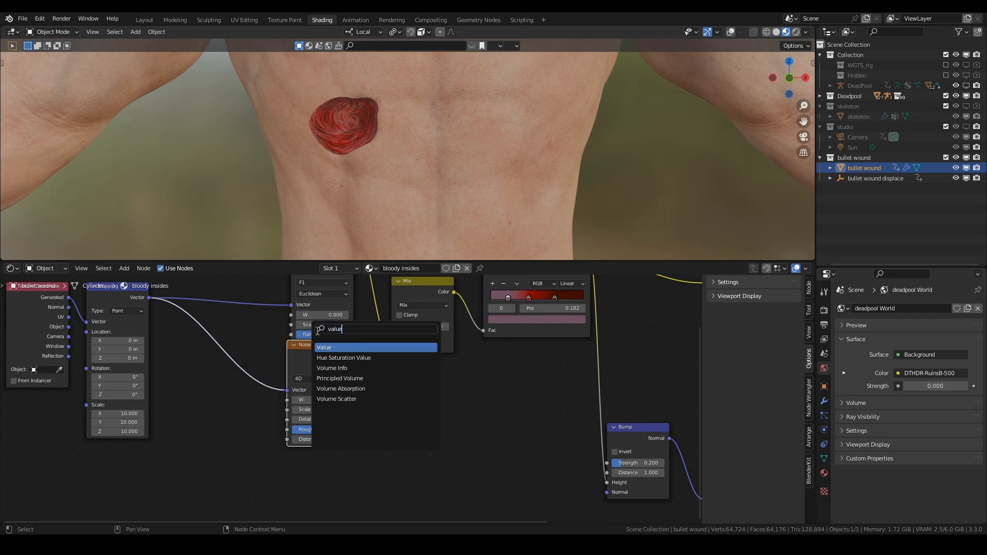
key("Return")
left_click(242, 400)
left_click_drag(239, 400, 285, 316)
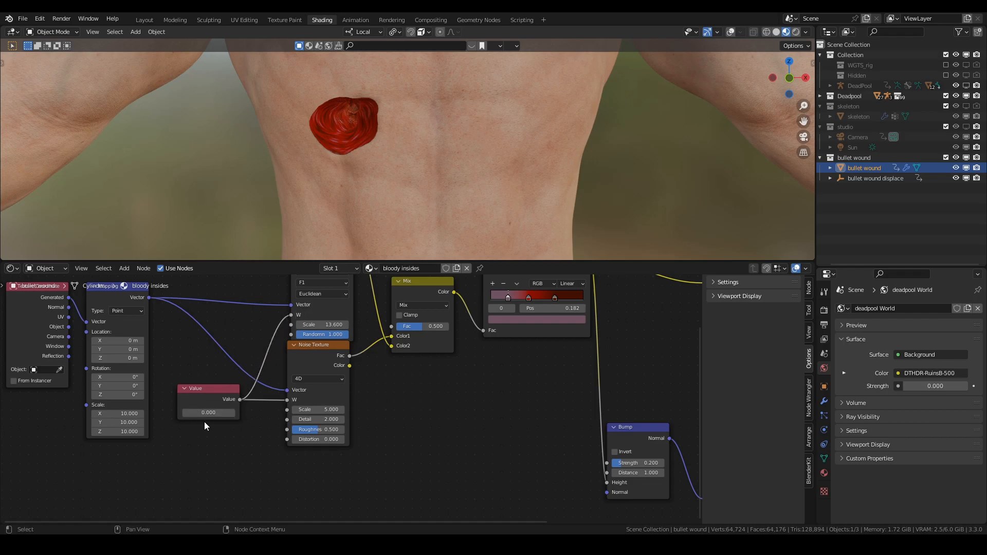
- Raise the Value node in small increments to 1.9 to shift the wound texture pattern
left_click(231, 413)
left_click(231, 413)
left_click(230, 413)
left_click(231, 413)
left_click(231, 413)
left_click(231, 413)
left_click(231, 413)
left_click(231, 413)
left_click(231, 413)
left_click(231, 413)
left_click(231, 412)
left_click(231, 413)
left_click(230, 413)
left_click(231, 413)
left_click(231, 413)
left_click(231, 413)
- Raise the Noise Texture scale to about 7.4 and check the finished wound on the torso in the Layout workspace
middle_click_drag(360, 334, 356, 373)
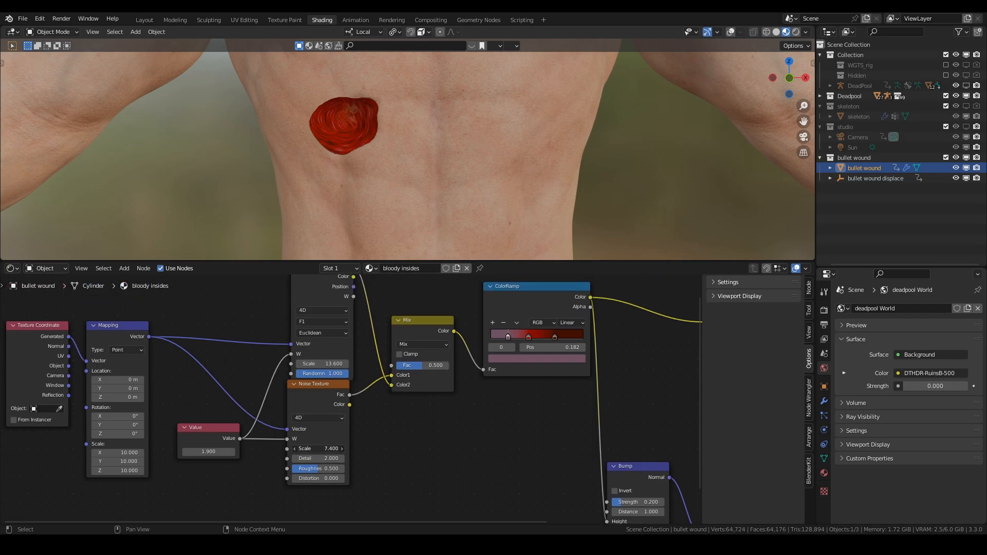
left_click_drag(325, 449, 330, 449)
scroll(364, 143, "up", 6)
middle_click_drag(364, 143, 393, 194, "shift")
scroll(382, 193, "up", 2)
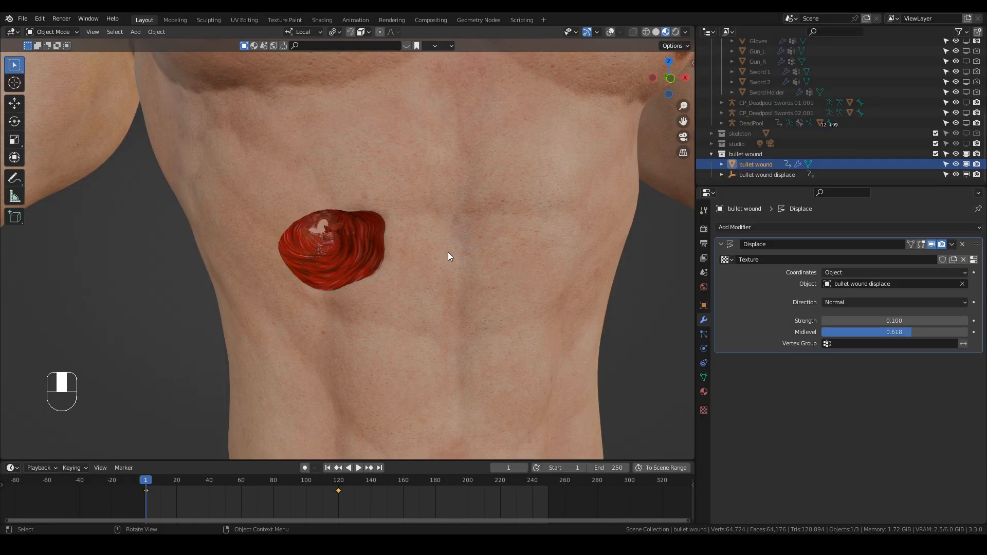
scroll(448, 253, "down", 2)
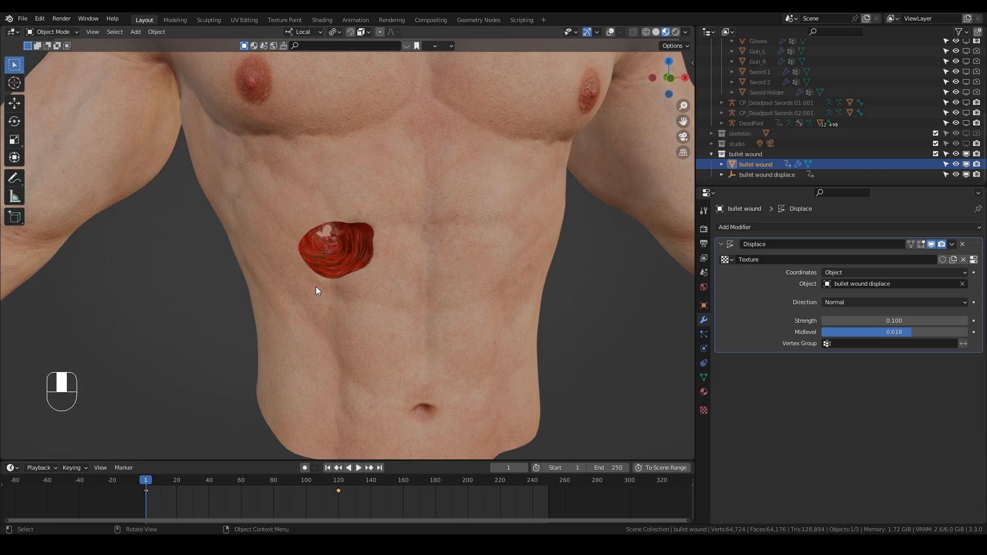
- Collapse the bullet wound collection, disable it in viewports, and select the Body mesh
left_click(712, 154)
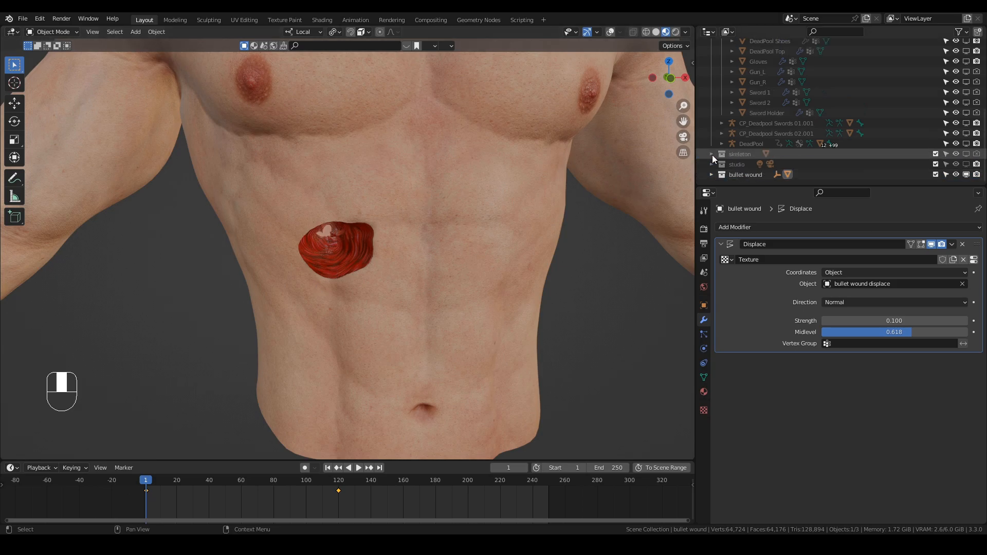
left_click(966, 175)
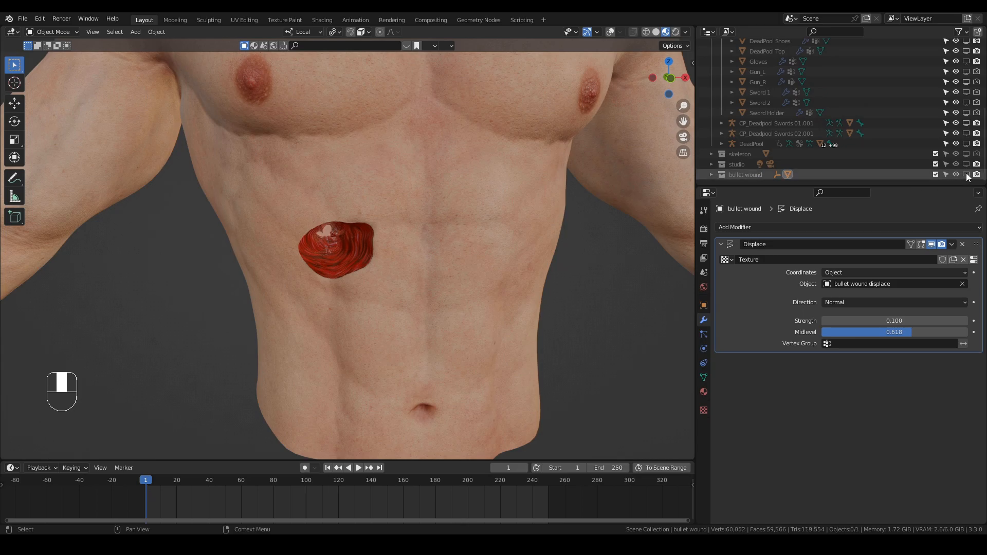
left_click(495, 211)
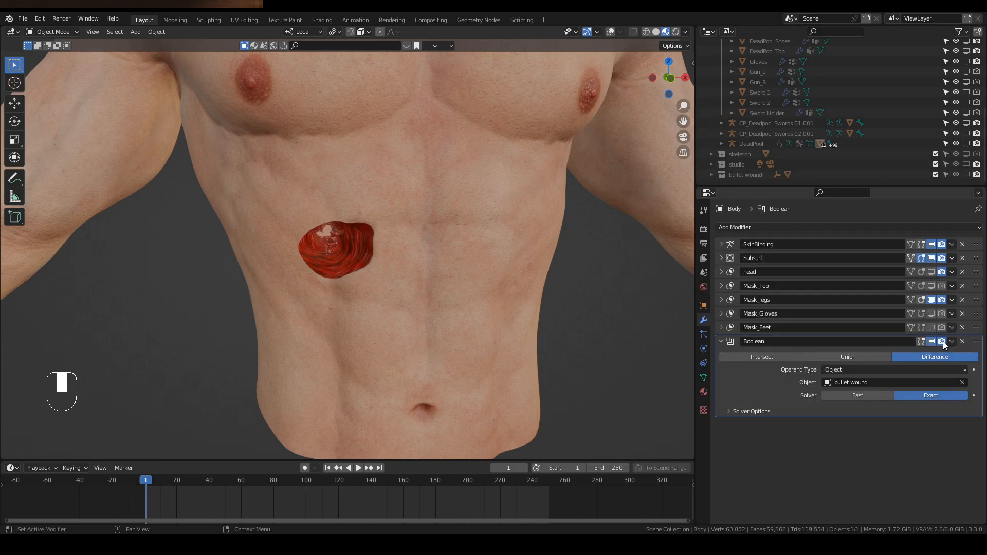